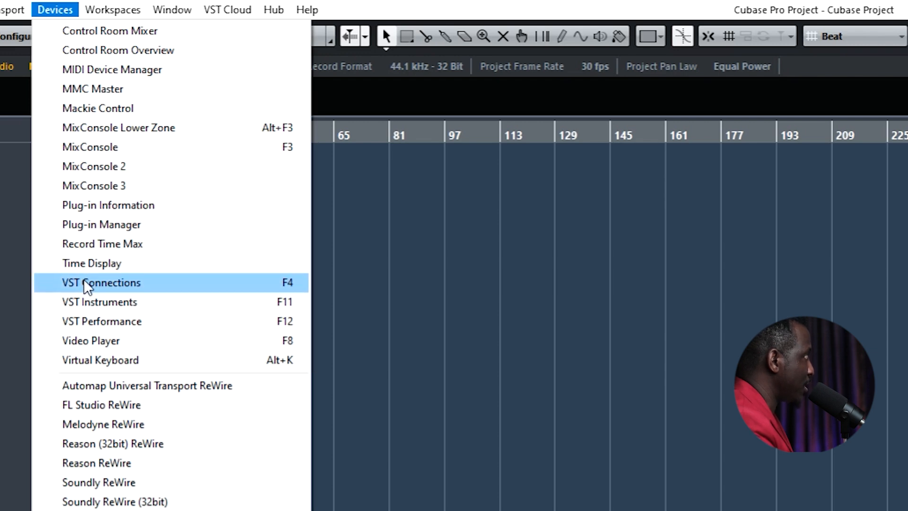
Step: Open the VST Connections window and display its input buses
click(84, 283)
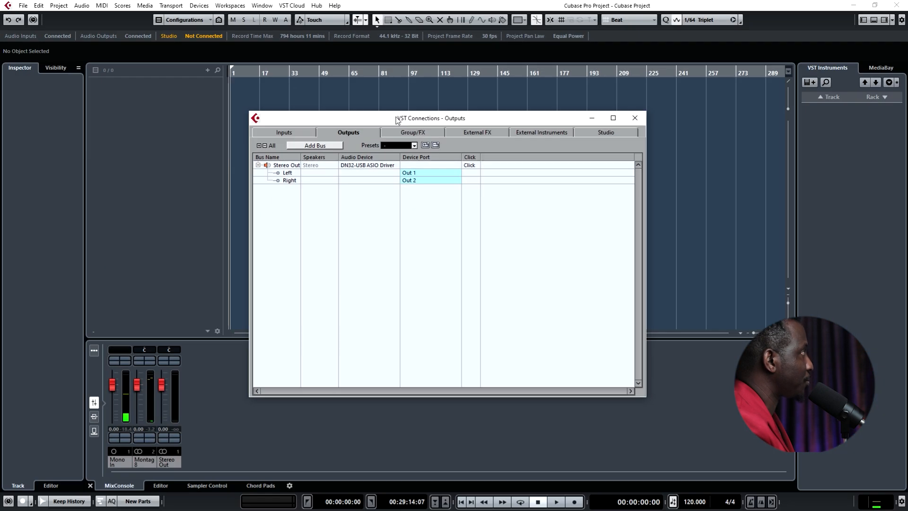
drag(420, 220, 350, 224)
drag(357, 121, 355, 121)
click(248, 133)
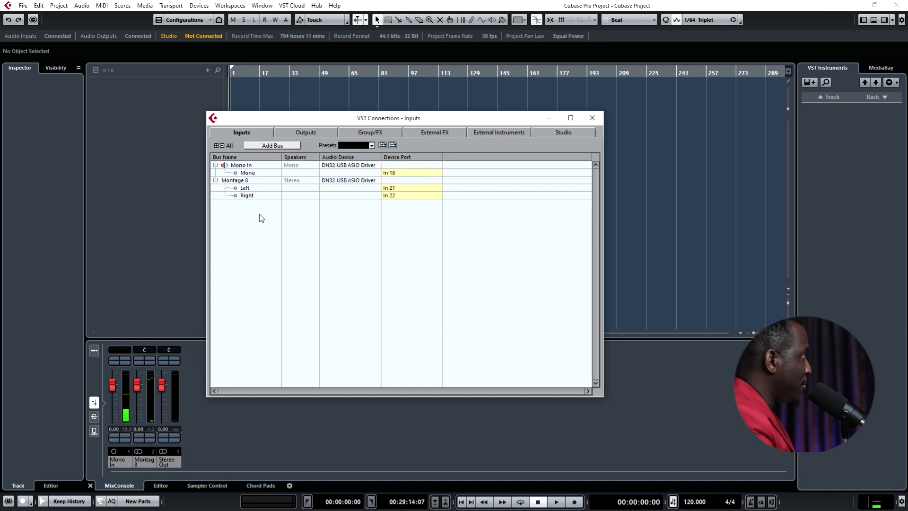
Step: Remove the existing Mono In and Montage 8 input buses from VST Connections
drag(247, 167, 244, 201)
right_click(244, 173)
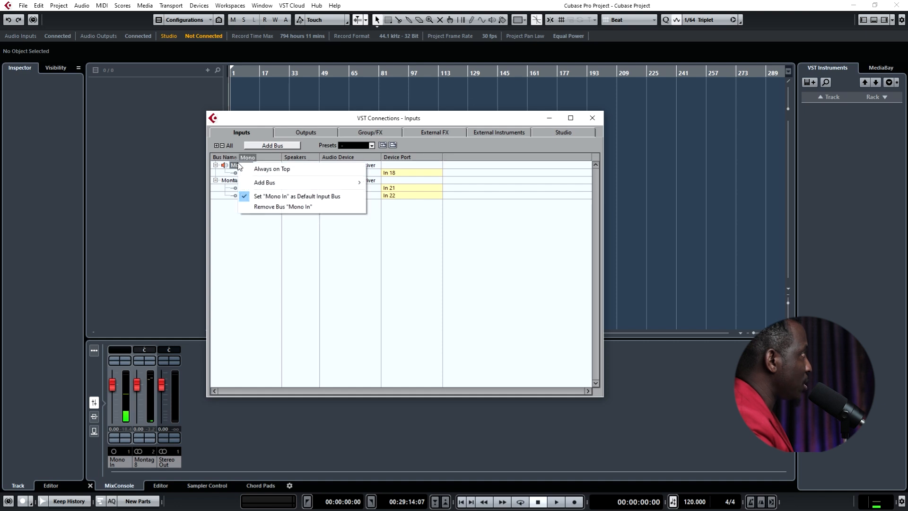
click(264, 208)
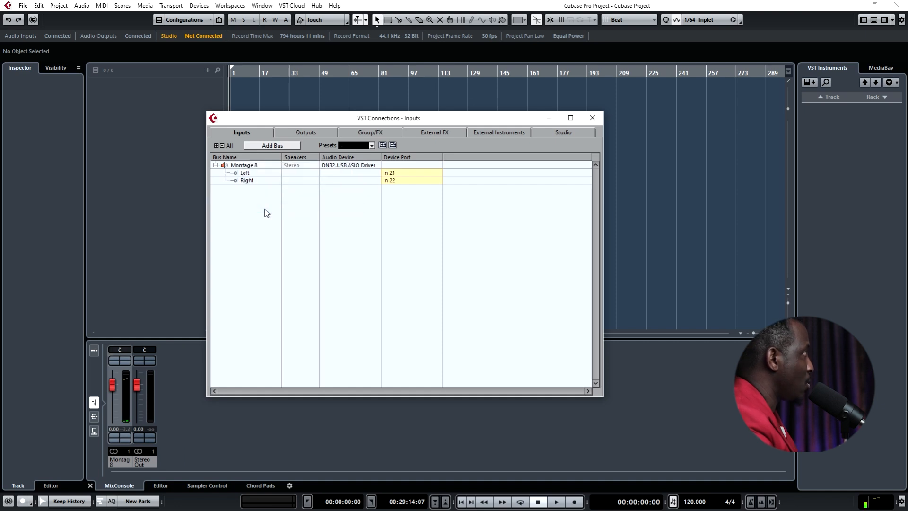
right_click(245, 165)
click(268, 209)
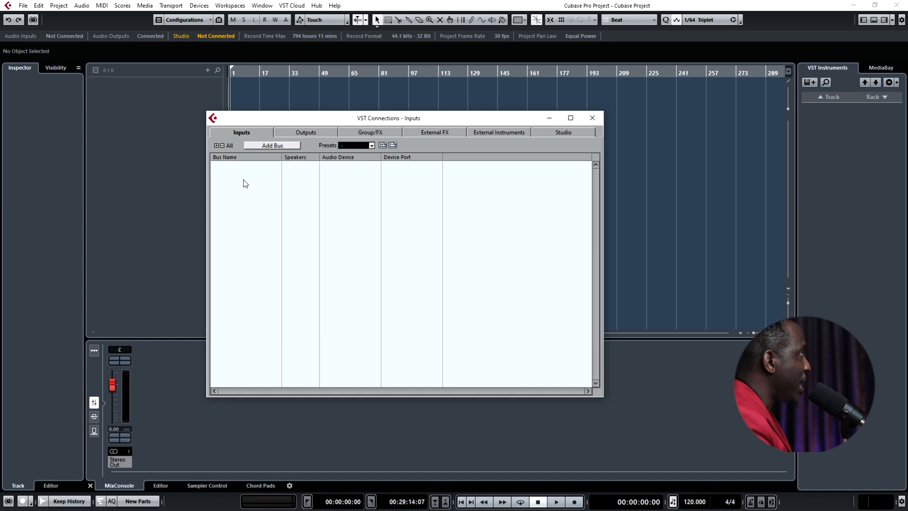
drag(353, 120, 364, 118)
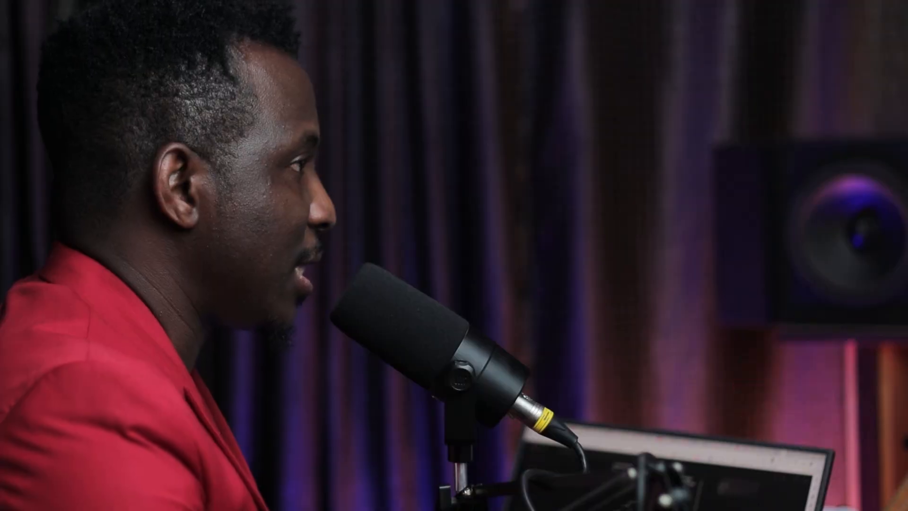
Step: Add a mono input bus to the empty input list
right_click(263, 164)
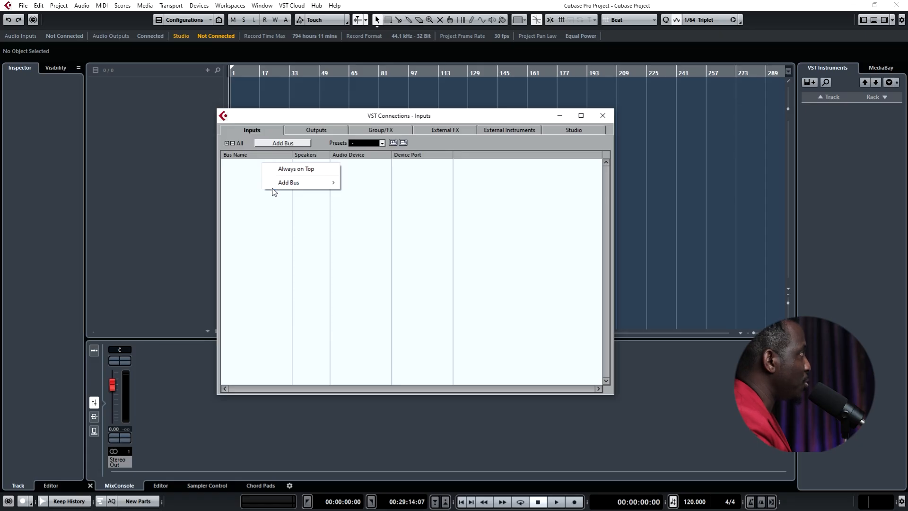
mouse_move(285, 184)
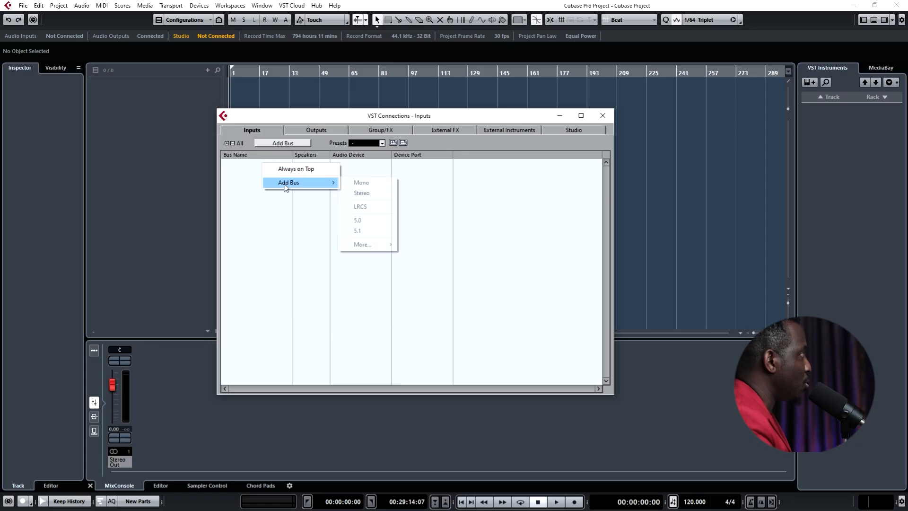
right_click(251, 173)
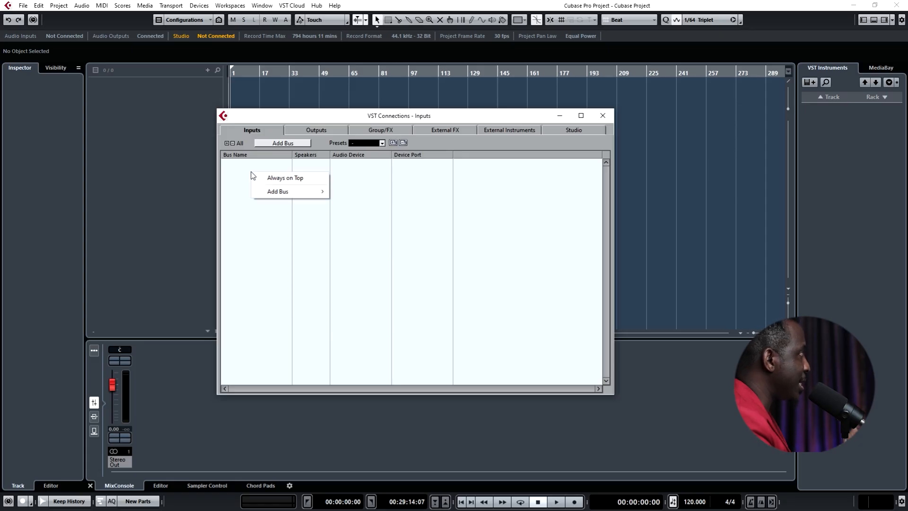
mouse_move(281, 194)
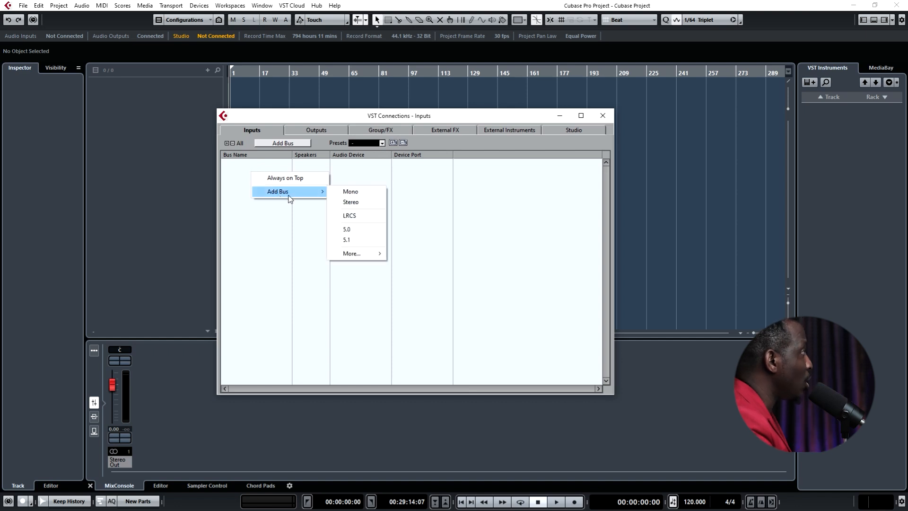
click(350, 192)
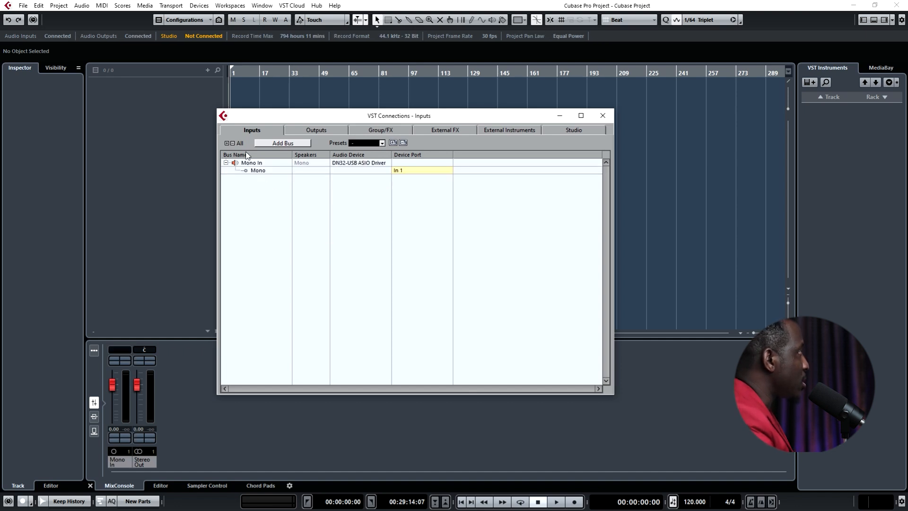
click(307, 163)
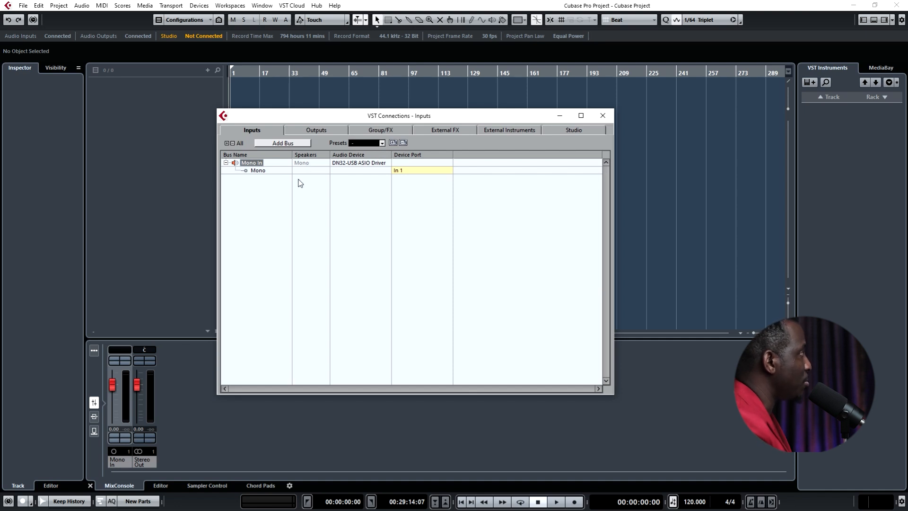
click(268, 171)
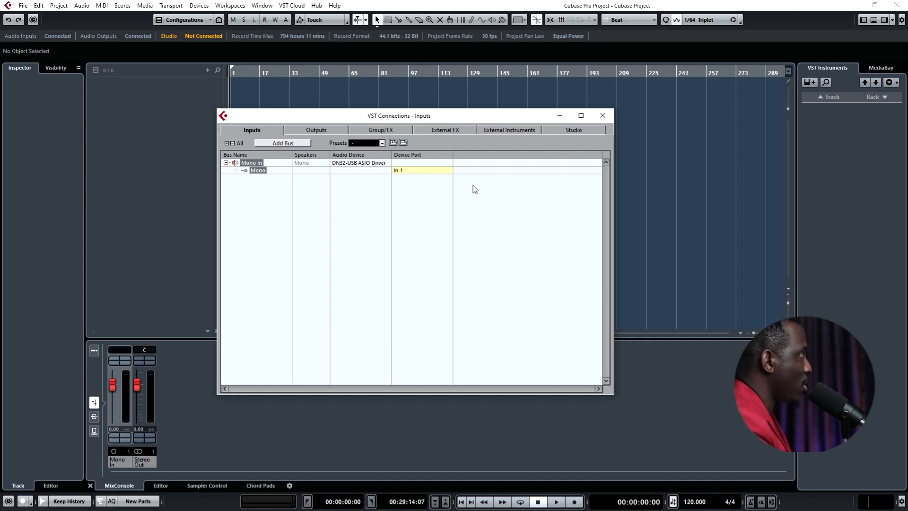
Step: Add a stereo input bus and assign its left channel to In 21 and its right channel to In 22
right_click(255, 178)
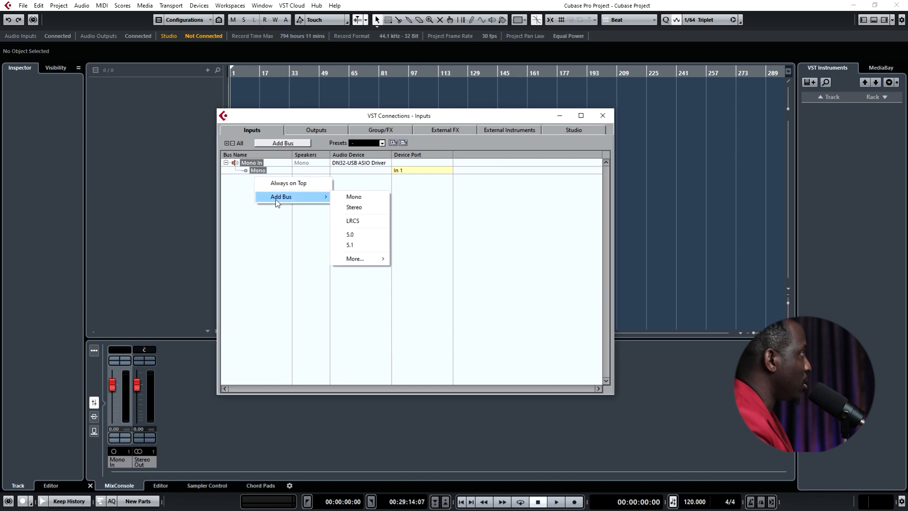
click(354, 208)
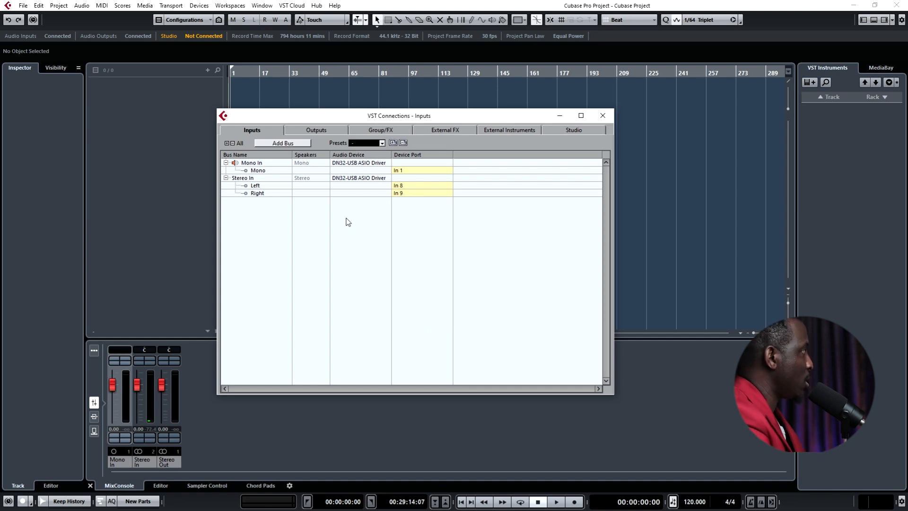
click(405, 189)
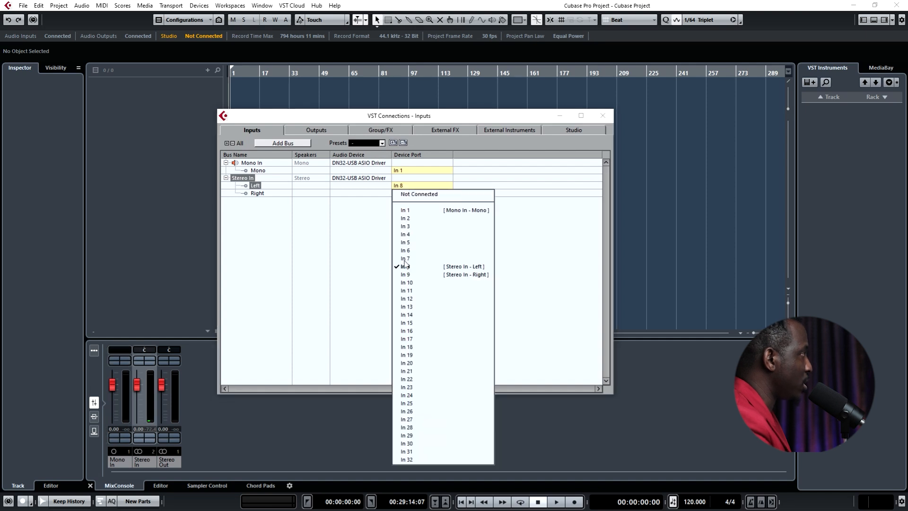
click(416, 374)
click(401, 193)
click(416, 386)
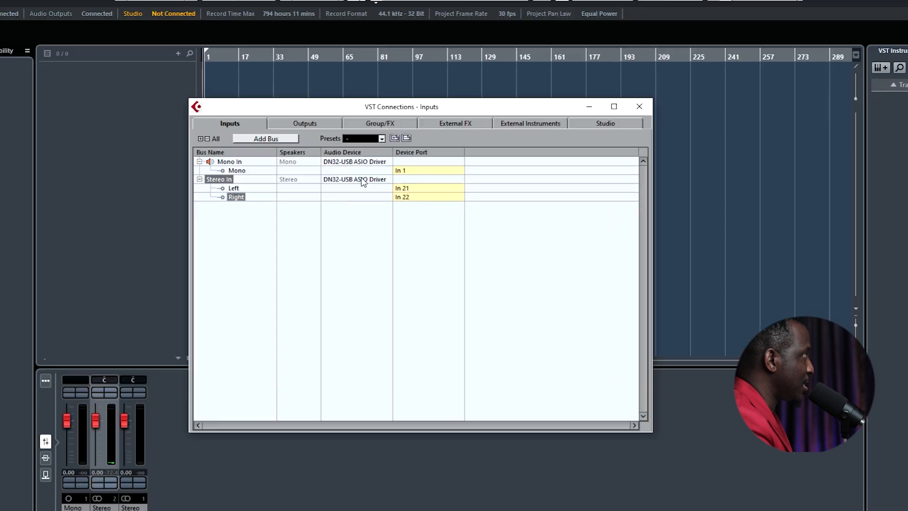
click(372, 178)
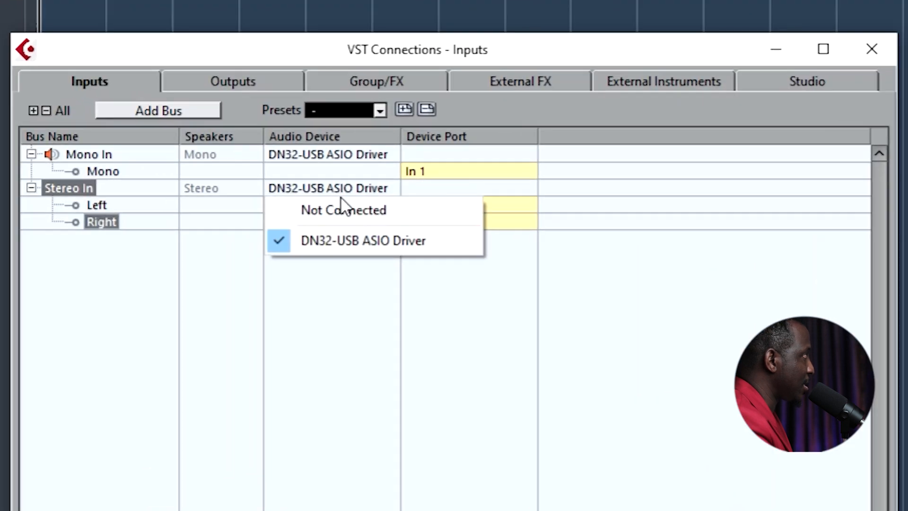
click(477, 416)
click(429, 172)
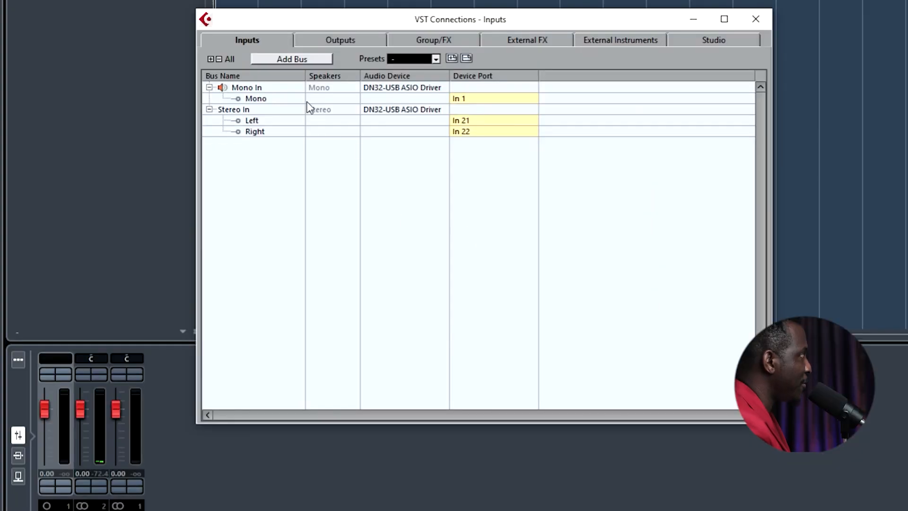
Step: Assign the mono channel of the Mono In bus to device port In 18
click(243, 90)
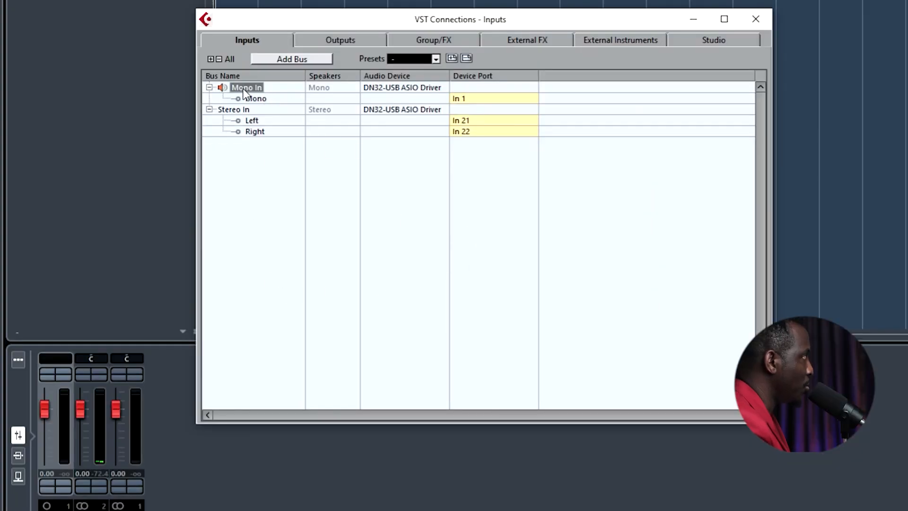
click(465, 99)
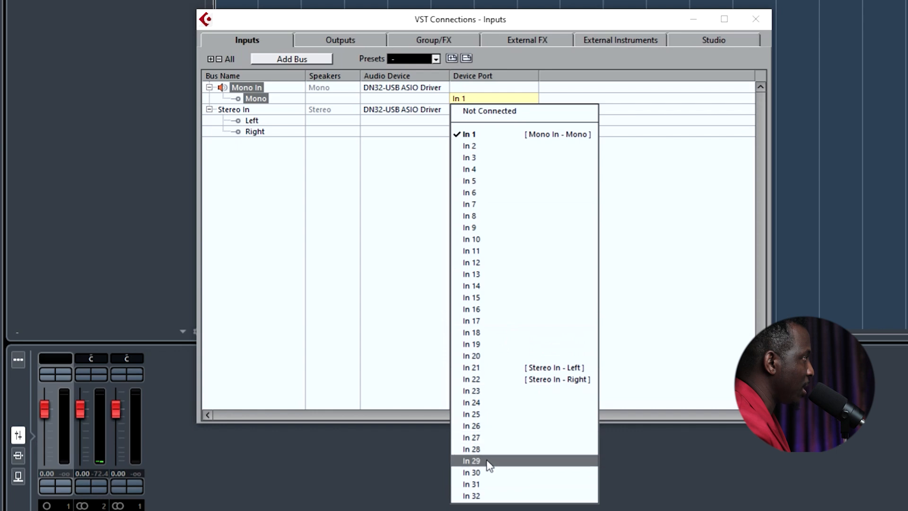
click(473, 333)
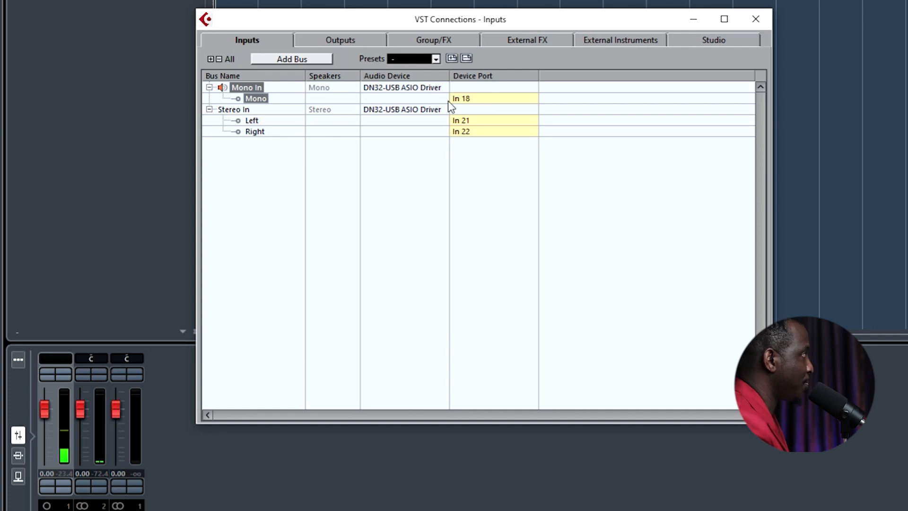
Step: Switch the Mono In bus to device port In 17, and return it to In 18
click(463, 103)
click(478, 321)
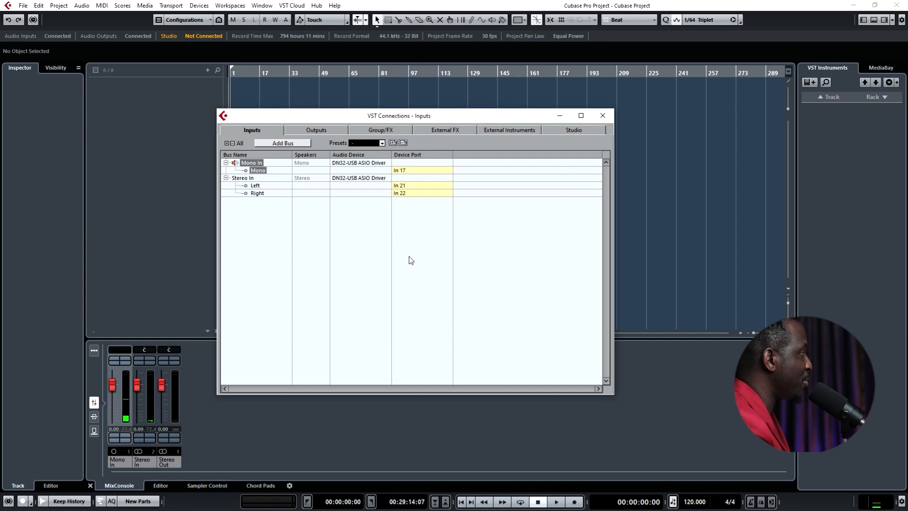
click(405, 171)
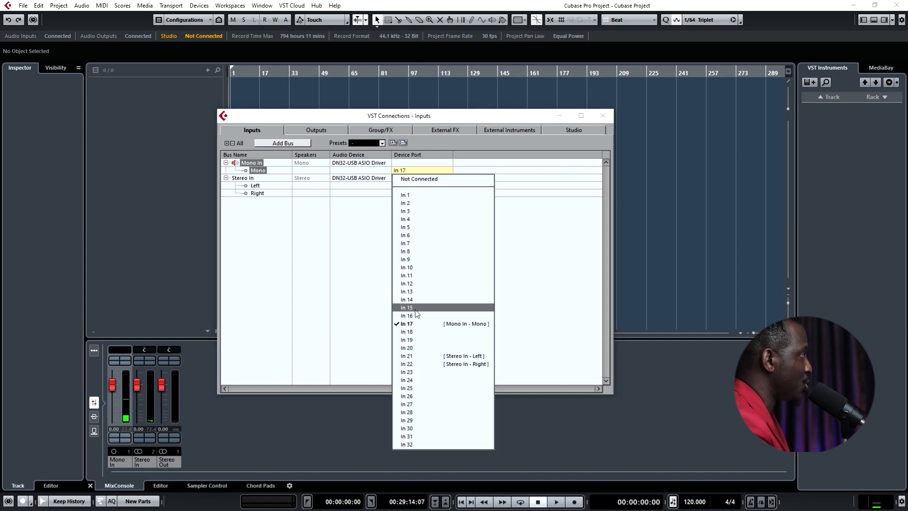
click(410, 331)
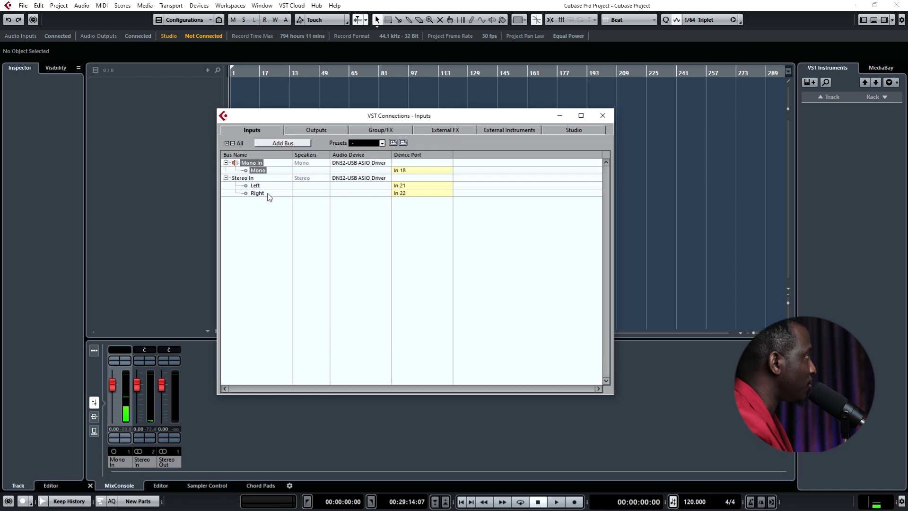
Step: Rename the Mono In bus as Microphone and the Stereo In bus as Montage 8, and expand the stereo bus's channels
double_click(260, 162)
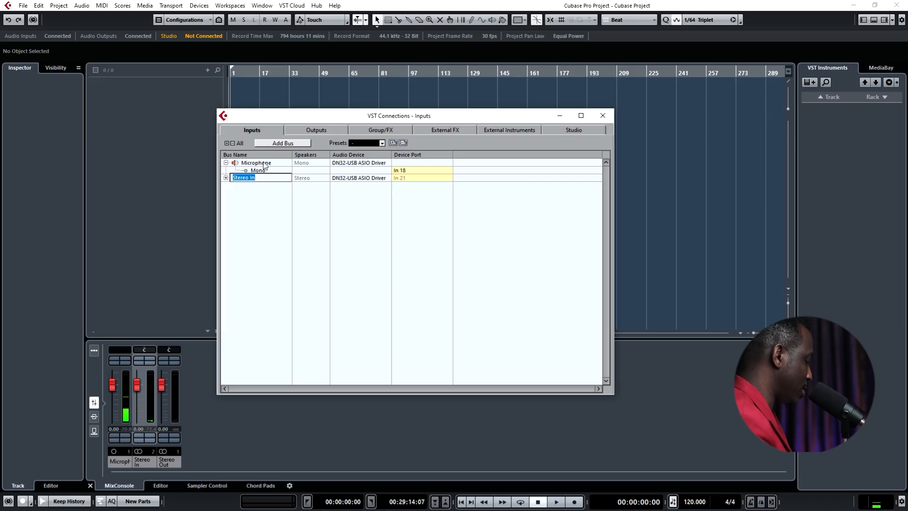
text(Montage 8)
key(Return)
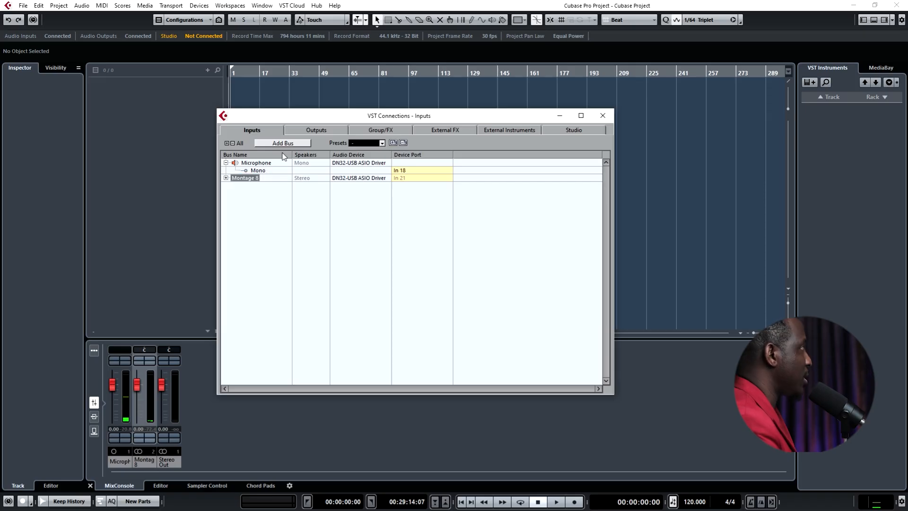
click(226, 178)
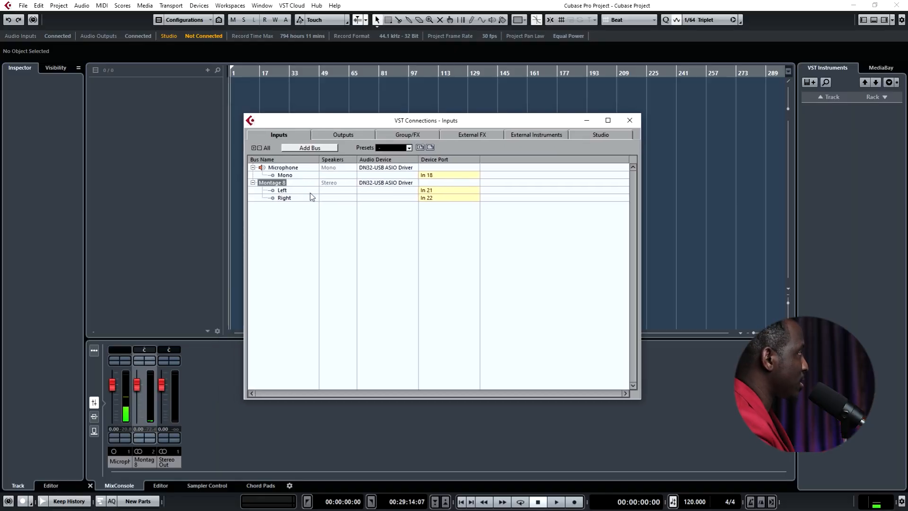
click(310, 194)
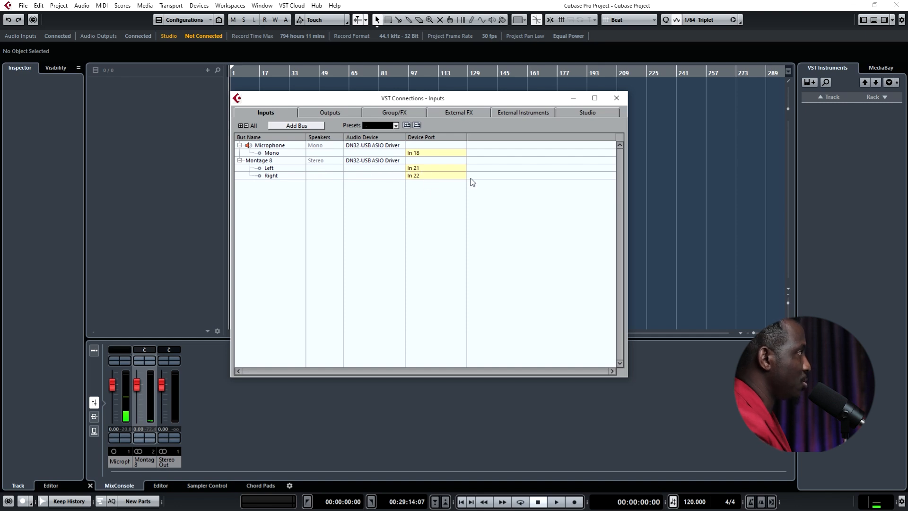
Step: In the output connections, set the Stereo Out bus's audio device to Not Connected, and reassign it to DN32-USB ASIO Driver
click(330, 116)
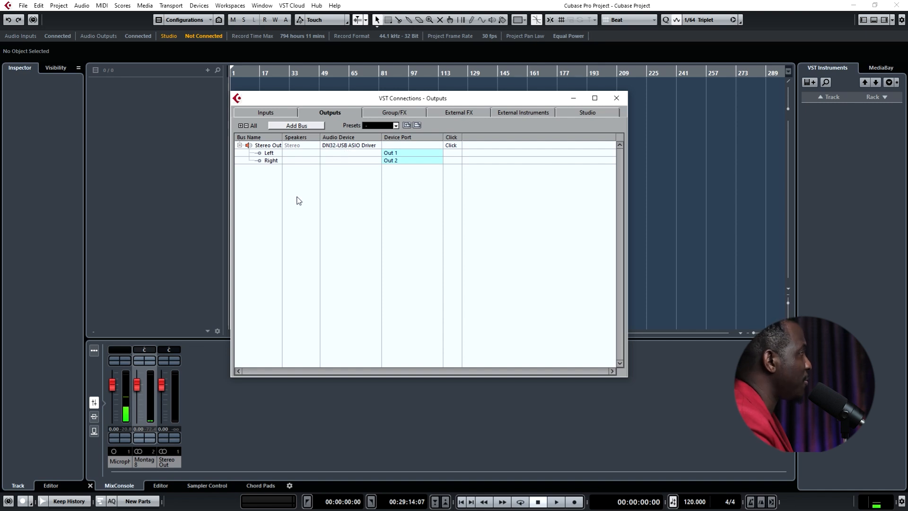
click(348, 146)
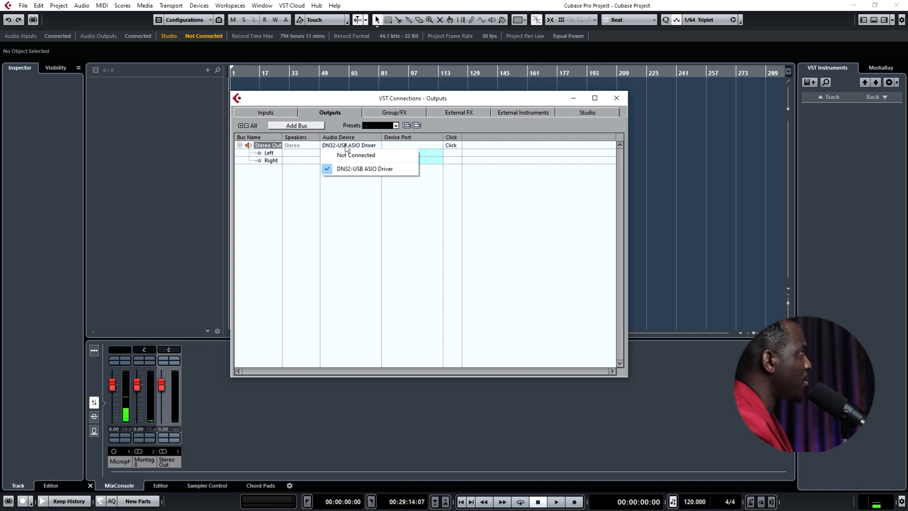
click(361, 156)
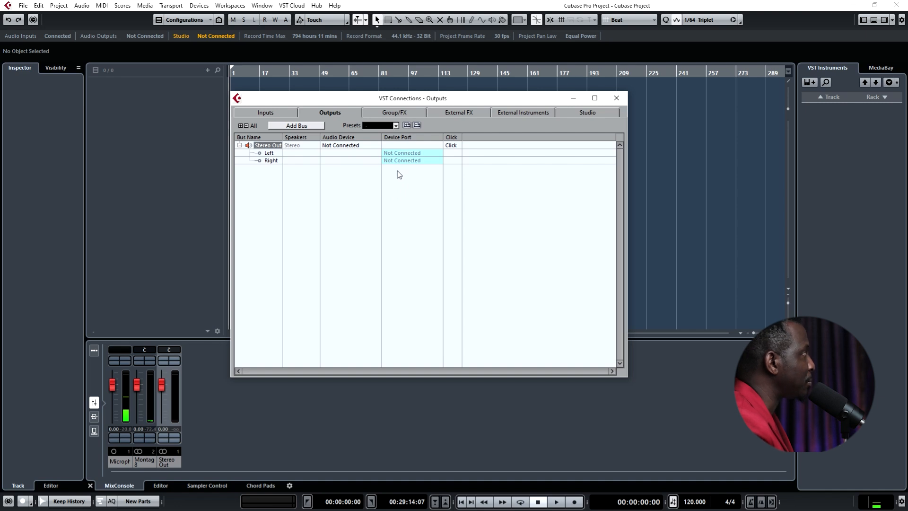
click(344, 147)
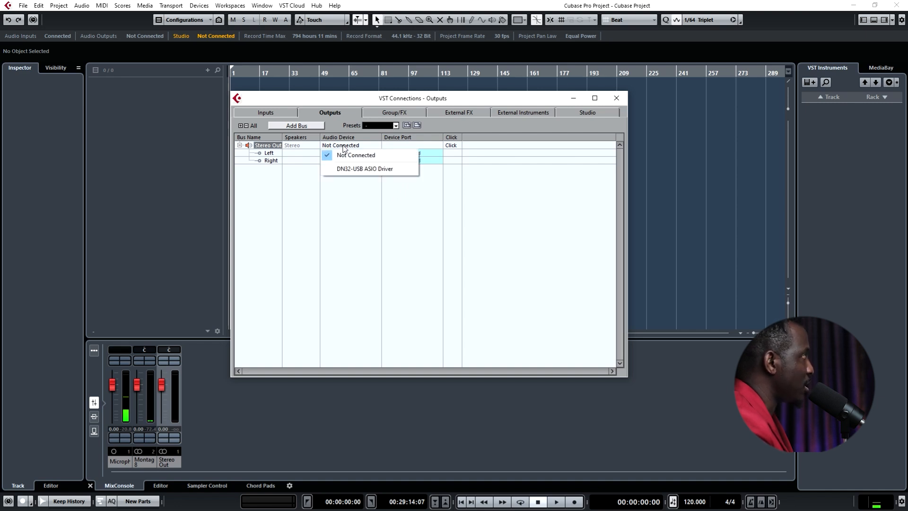
click(350, 169)
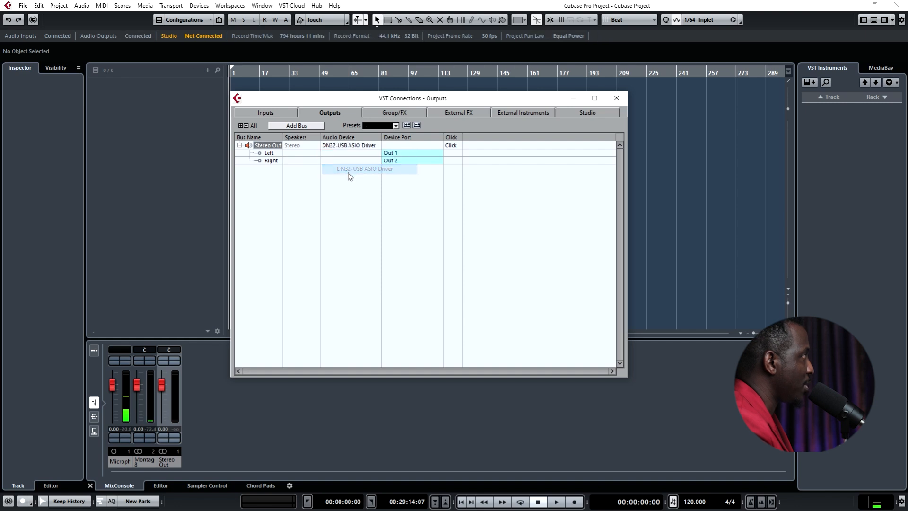
click(342, 147)
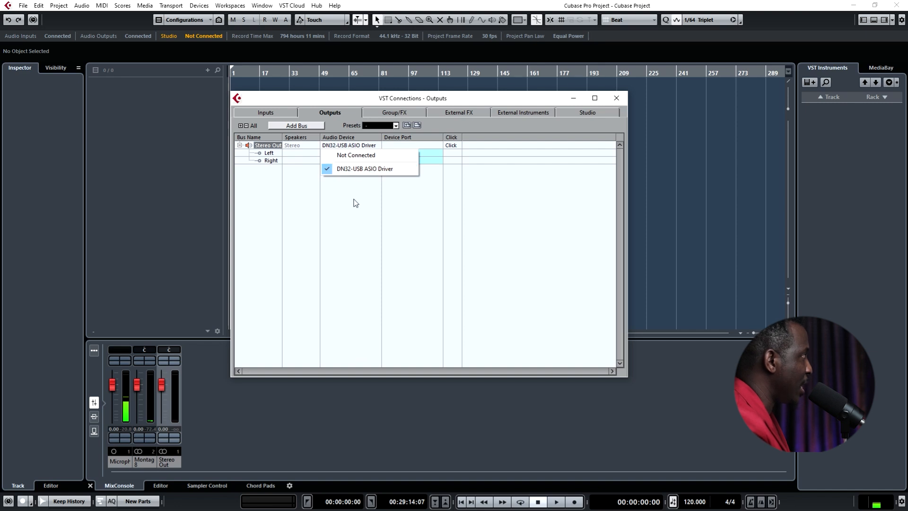
Step: Keep Stereo Out on DN32-USB ASIO Driver and assign its left channel to device port Out 1
click(363, 170)
click(402, 153)
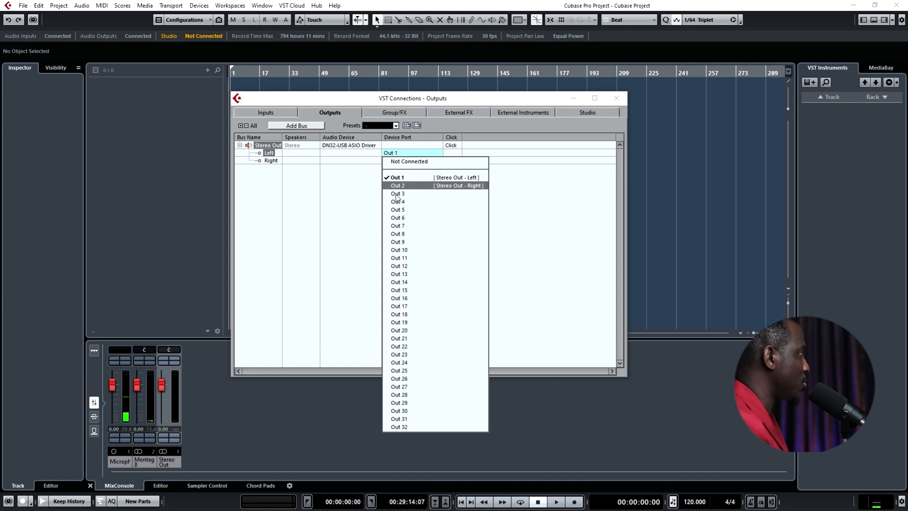
click(407, 177)
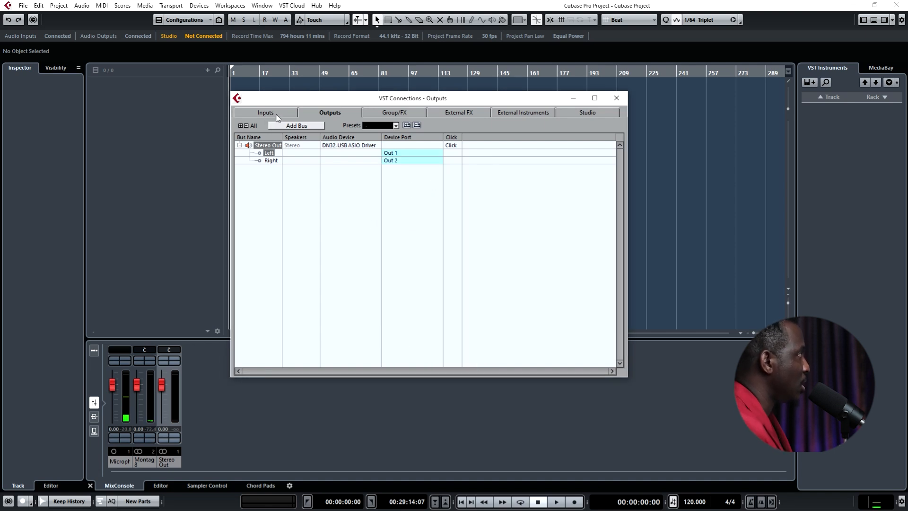
Step: Review the device port assignments of the input and output buses, and close the VST Connections window
click(277, 115)
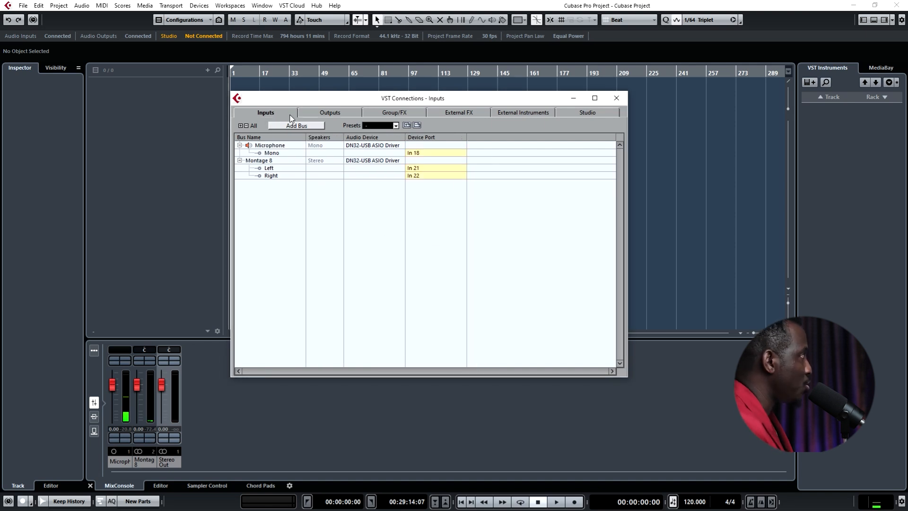
click(336, 113)
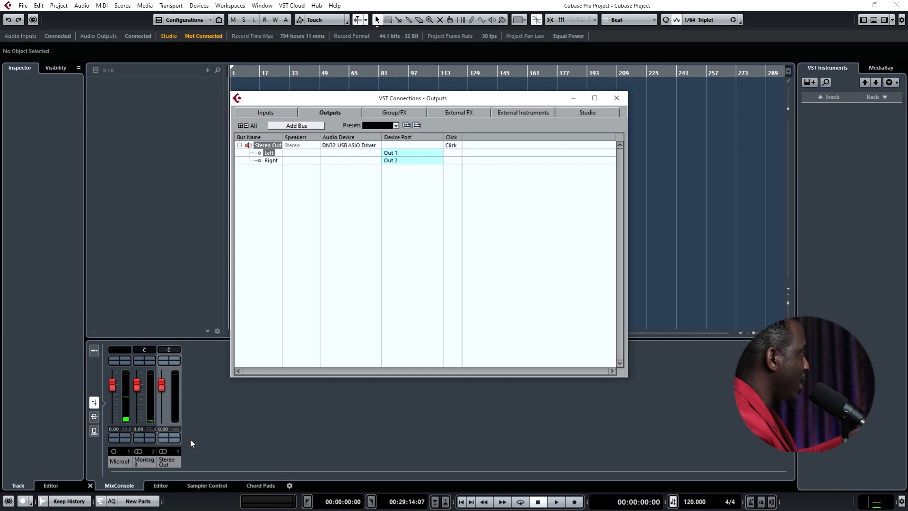
drag(207, 338, 208, 333)
key(F4)
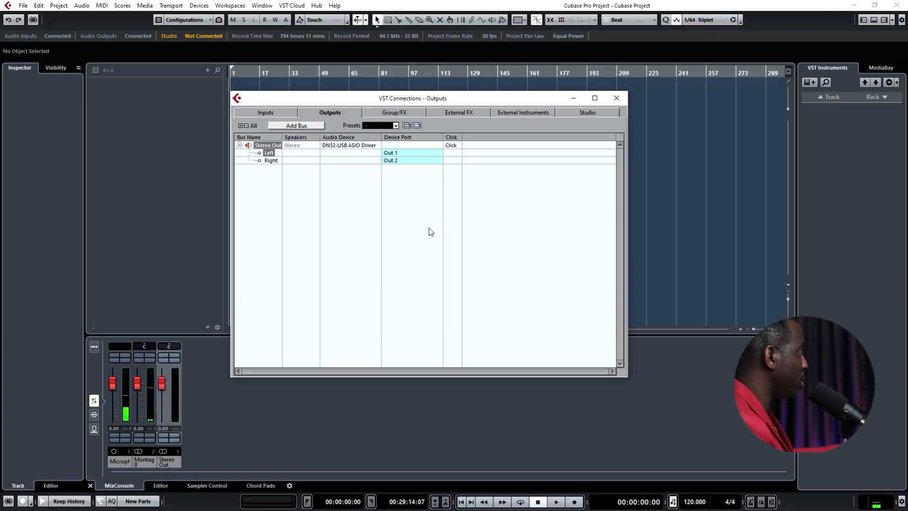
click(263, 113)
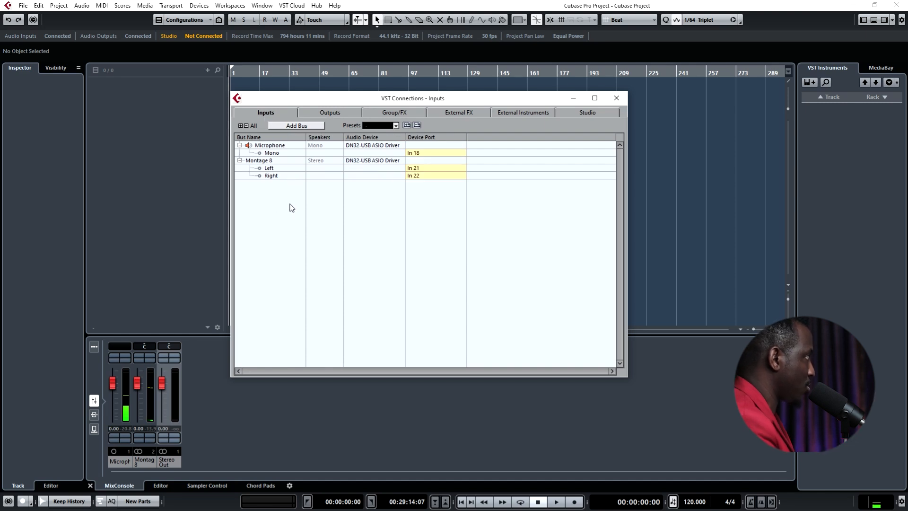
click(616, 99)
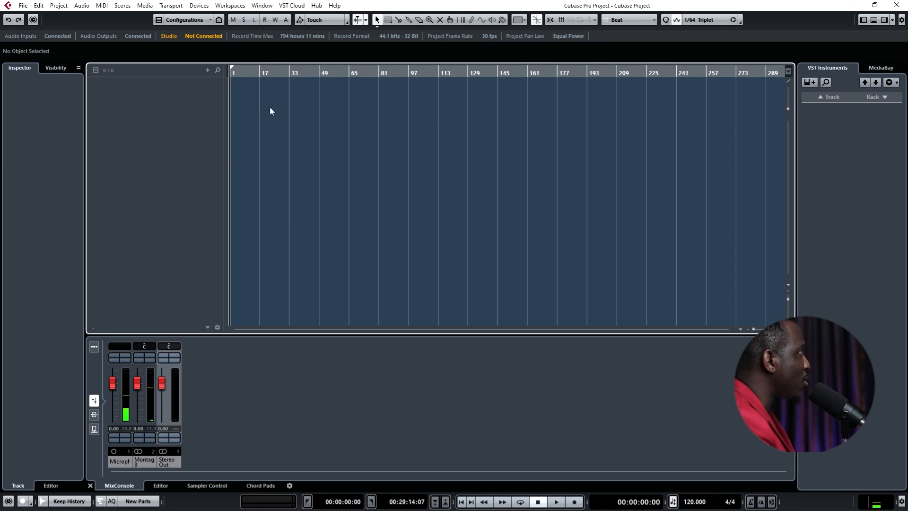
drag(268, 103, 554, 137)
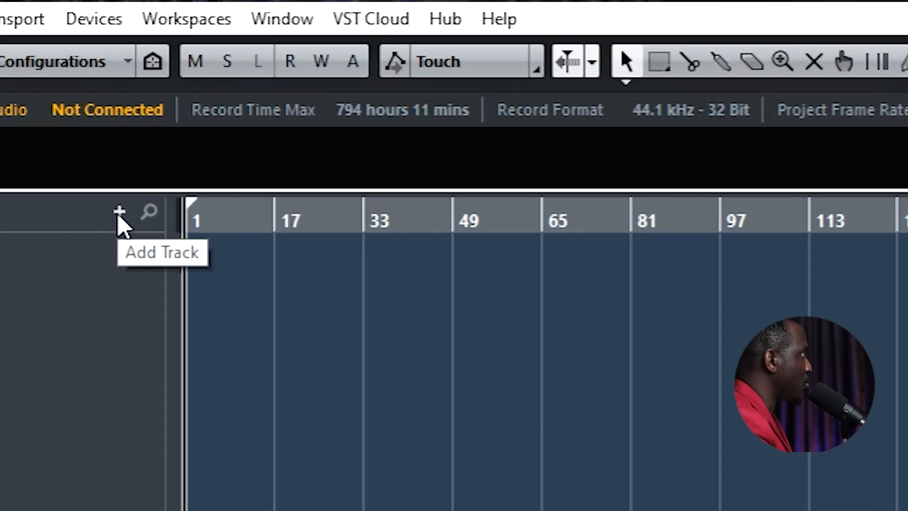
click(119, 213)
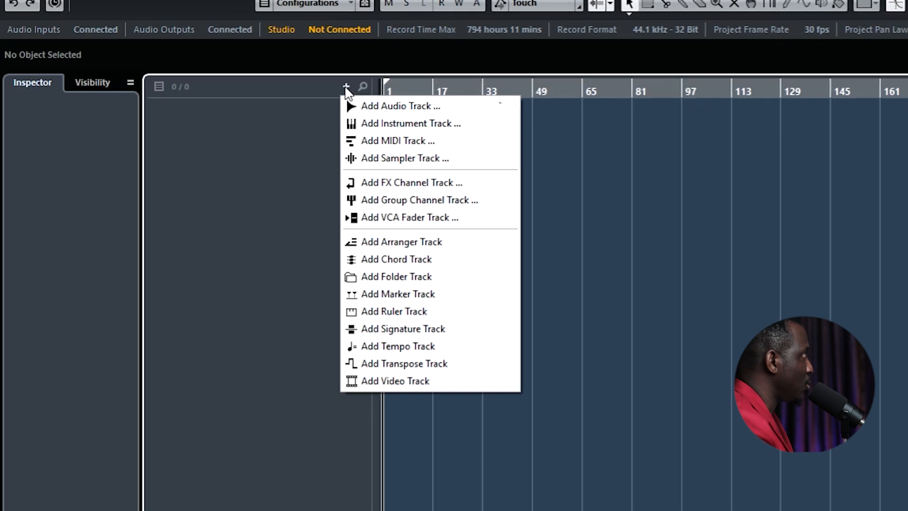
click(345, 87)
click(346, 87)
click(345, 87)
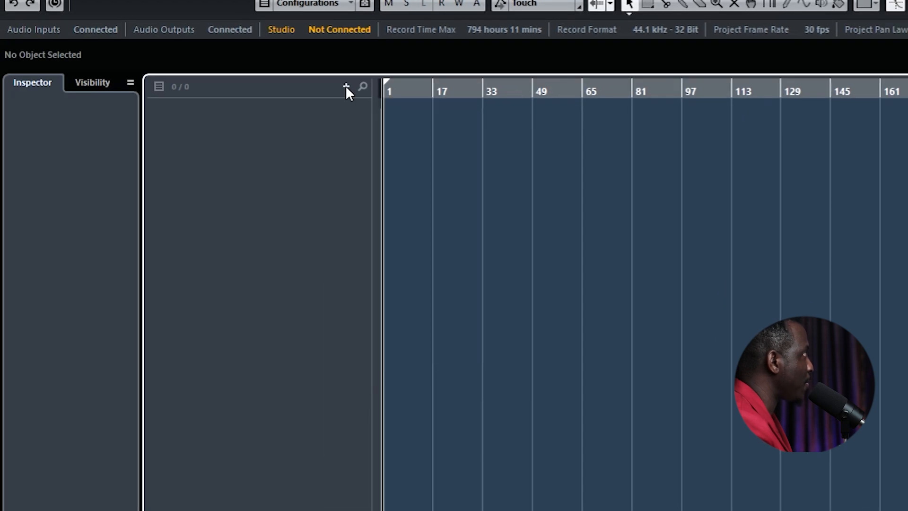
Step: Start adding audio tracks to the project and set the track count to 3
click(124, 8)
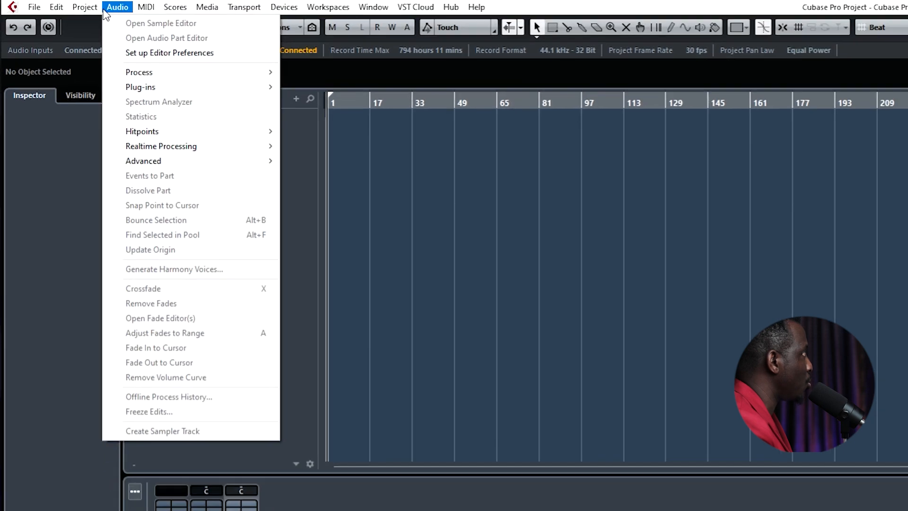
mouse_move(86, 8)
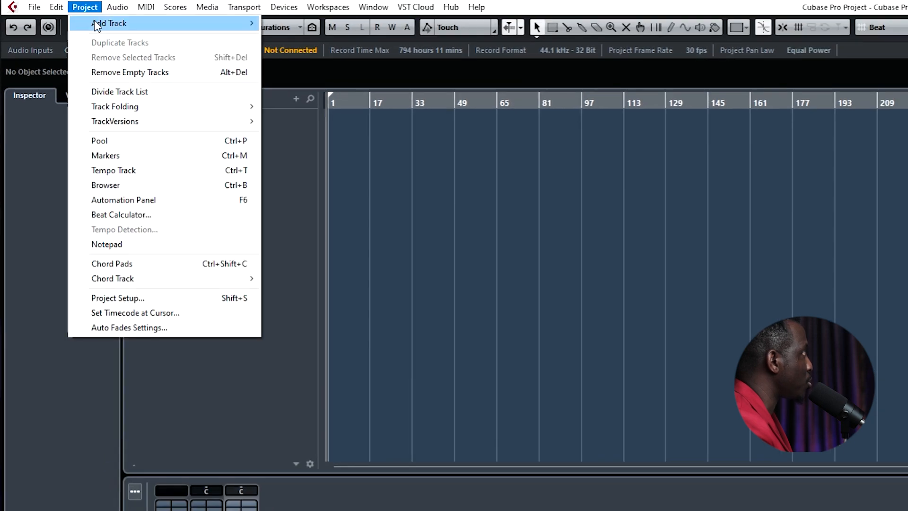
mouse_move(99, 27)
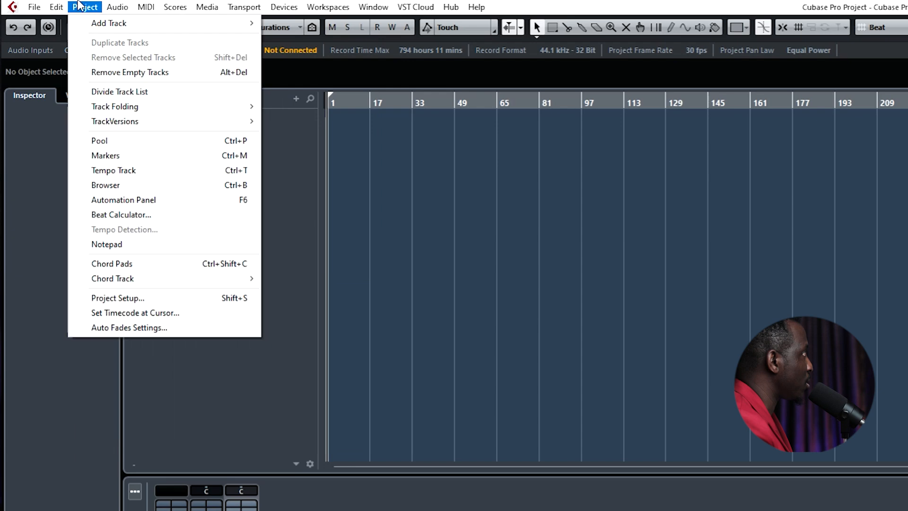
click(81, 6)
click(82, 7)
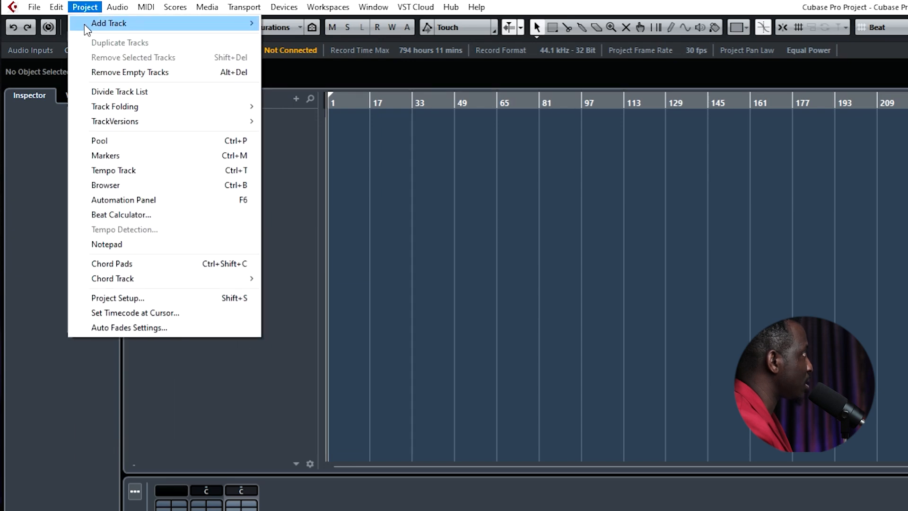
mouse_move(84, 29)
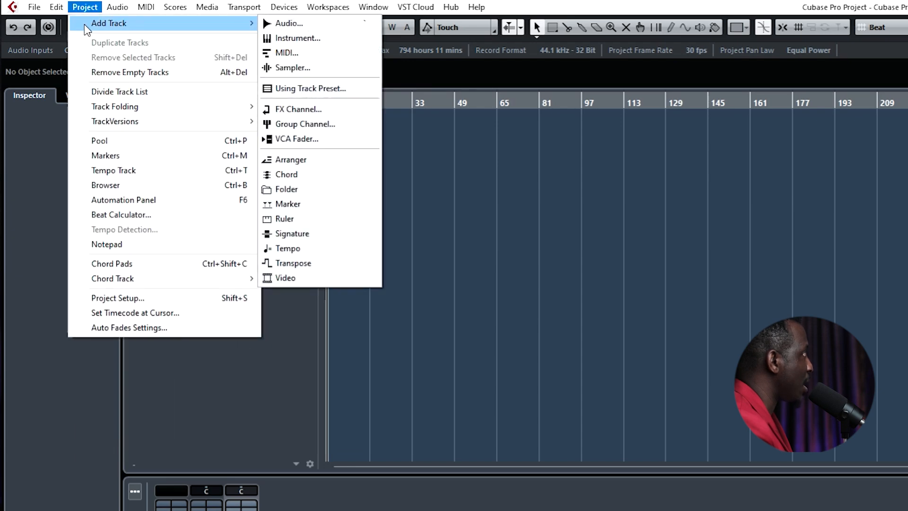
click(289, 27)
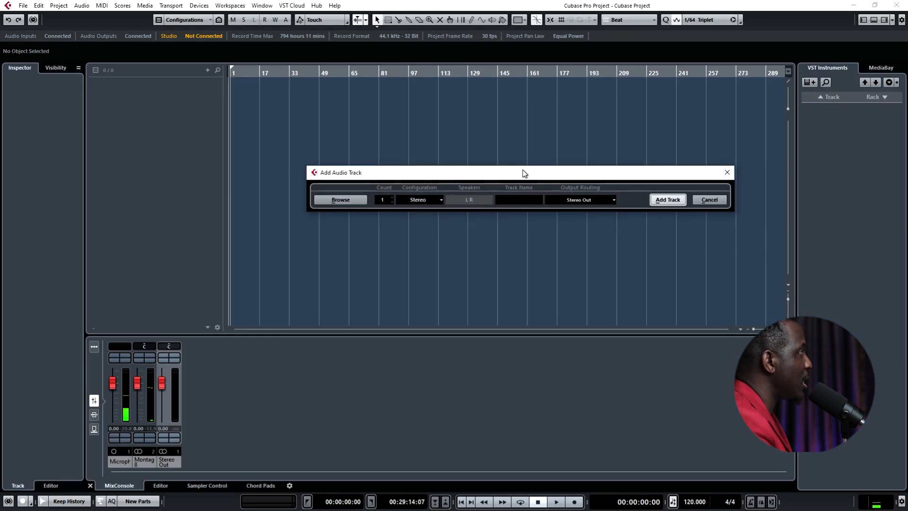
drag(523, 169, 465, 224)
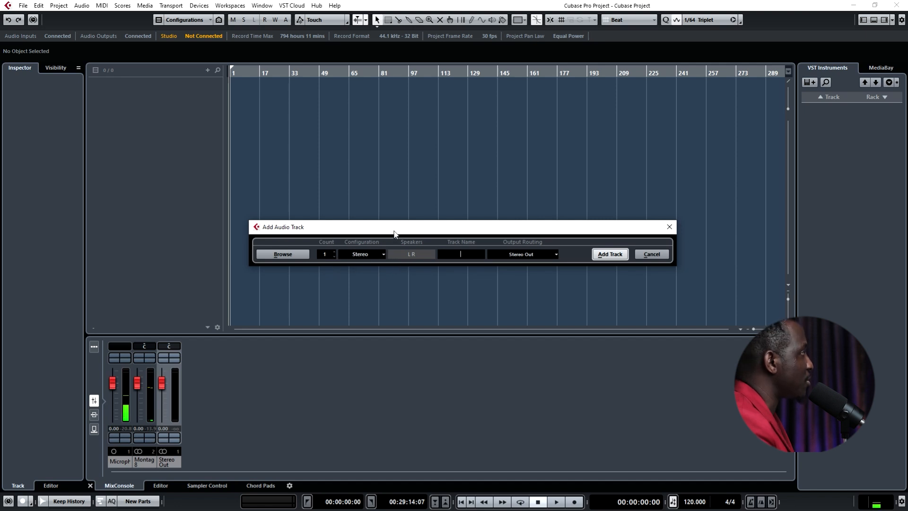
drag(394, 231, 386, 212)
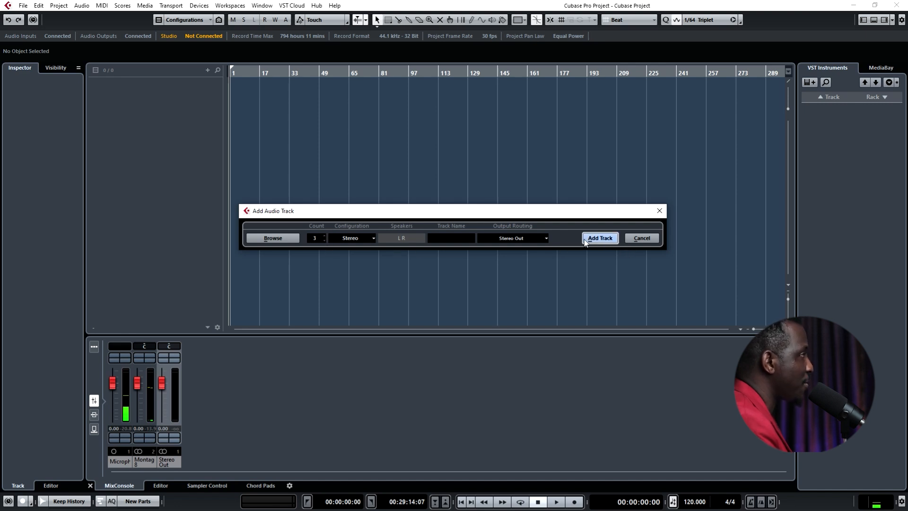
Step: Select the Stereo configuration for the new audio tracks
click(367, 238)
click(365, 241)
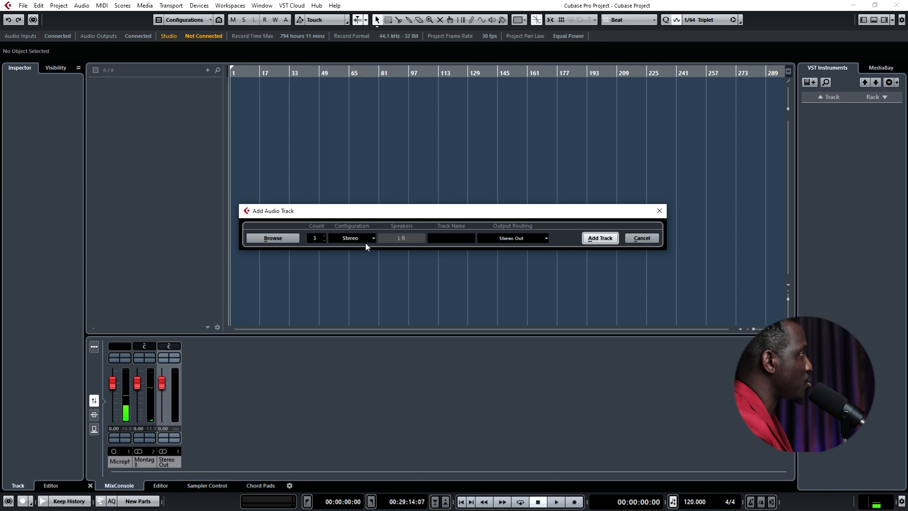
click(365, 240)
click(364, 257)
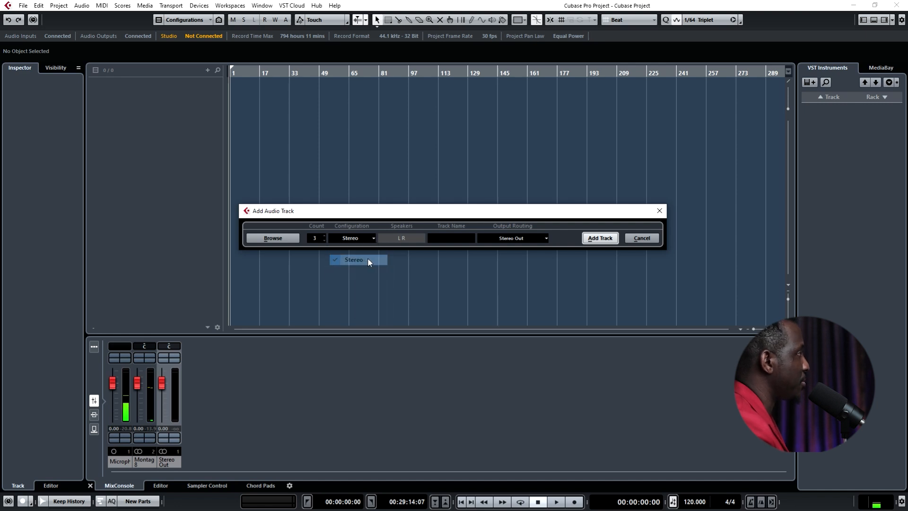
drag(398, 213, 424, 215)
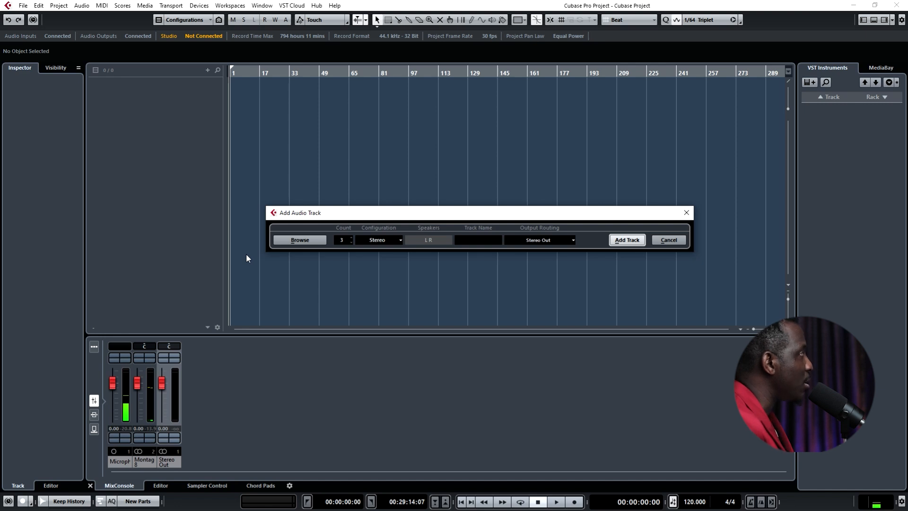
Step: Try the Mono configuration, return it to Stereo, and add the three audio tracks routed to Stereo Out
click(391, 246)
click(387, 259)
click(397, 248)
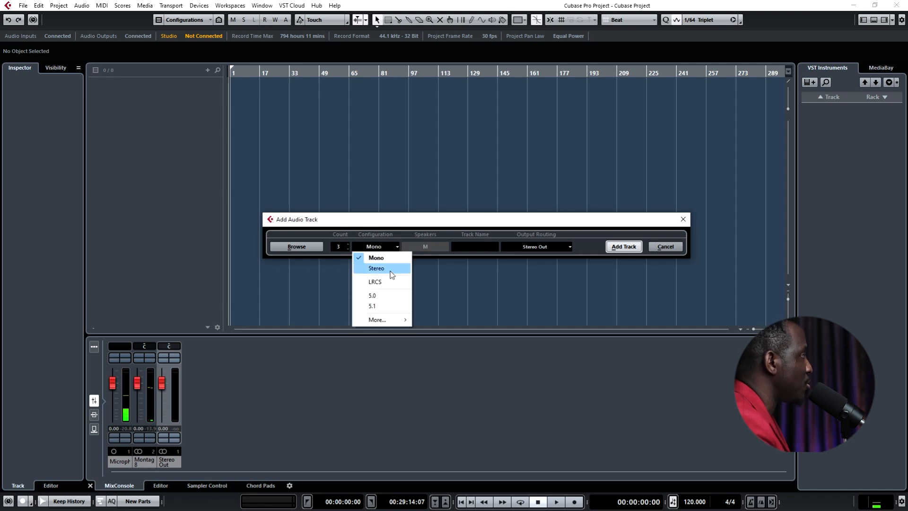
click(390, 268)
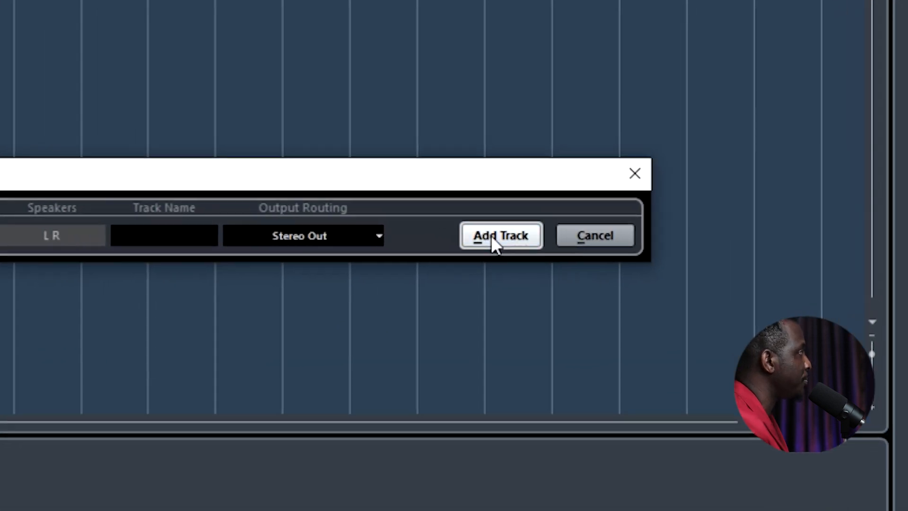
click(623, 247)
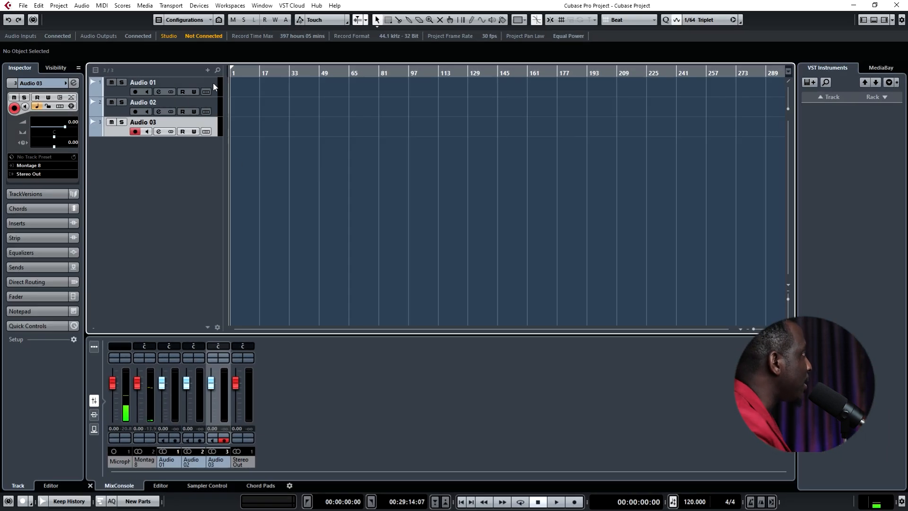
Step: Select Audio 01, Audio 02 and Audio 03 in turn to examine each track's record arming and input and output routing
click(215, 82)
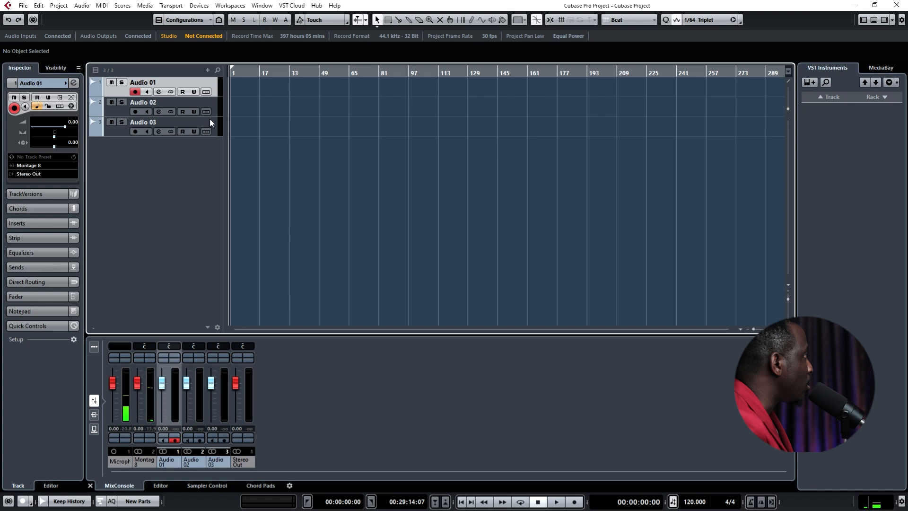
click(217, 124)
click(218, 90)
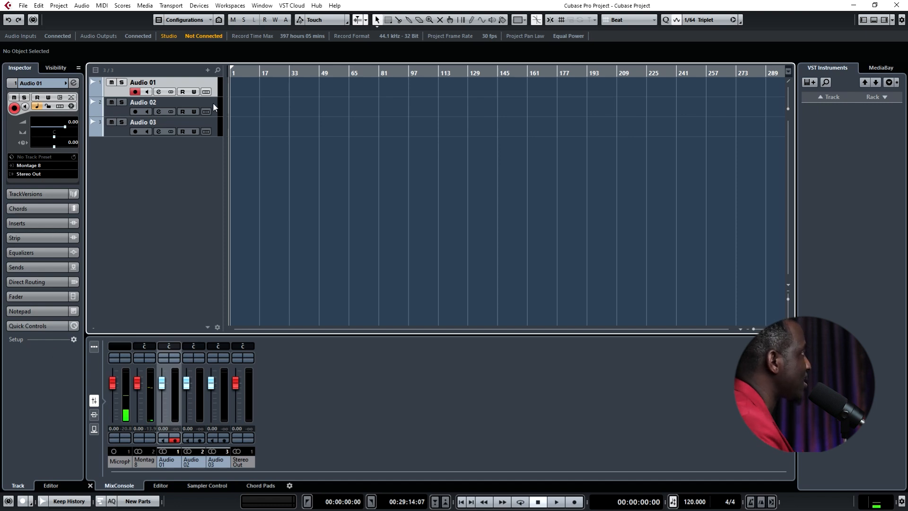
click(211, 81)
click(344, 198)
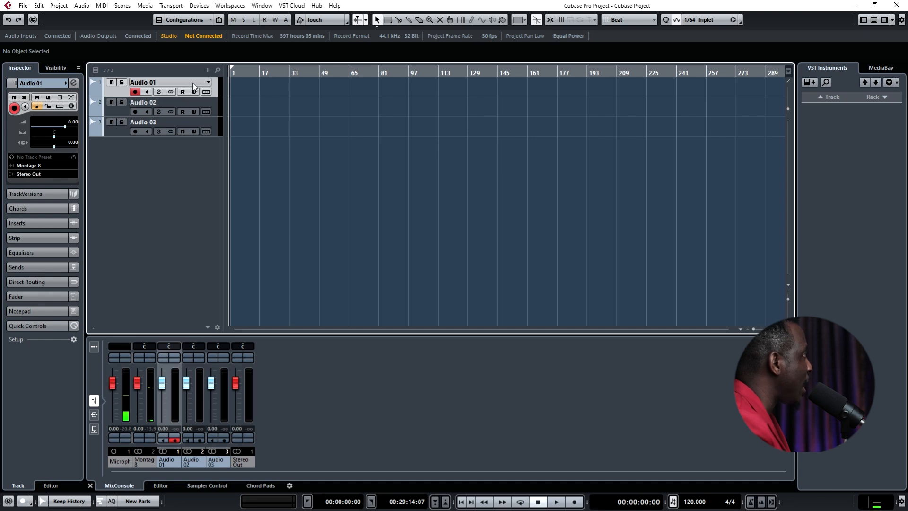
click(209, 106)
click(218, 128)
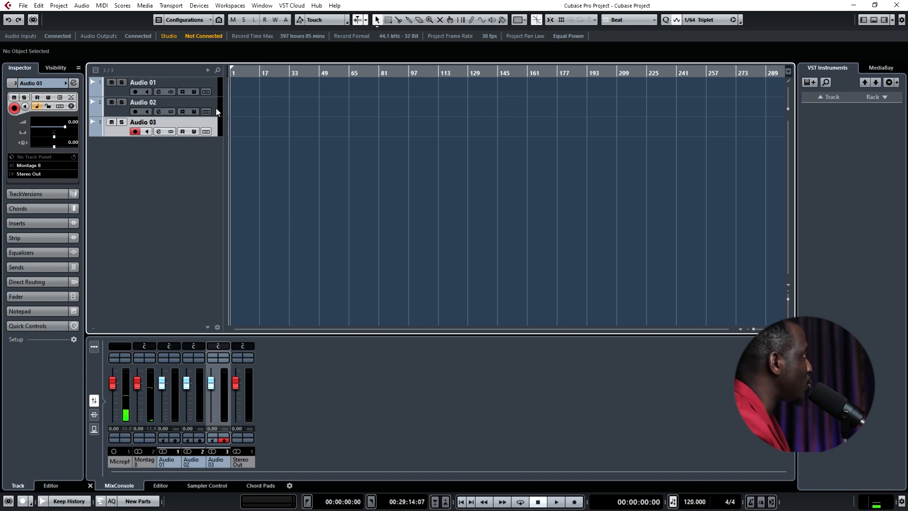
click(215, 109)
click(215, 89)
click(214, 104)
click(216, 124)
click(215, 85)
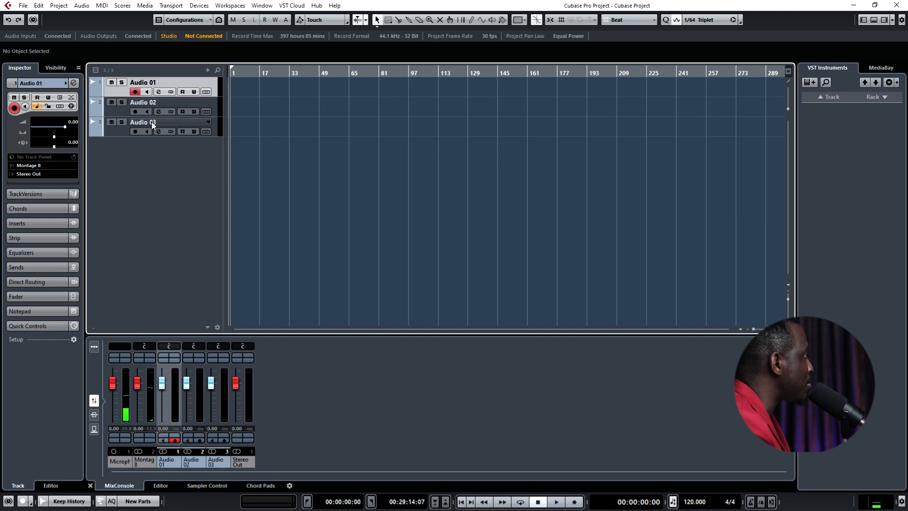
click(214, 102)
click(215, 125)
click(214, 86)
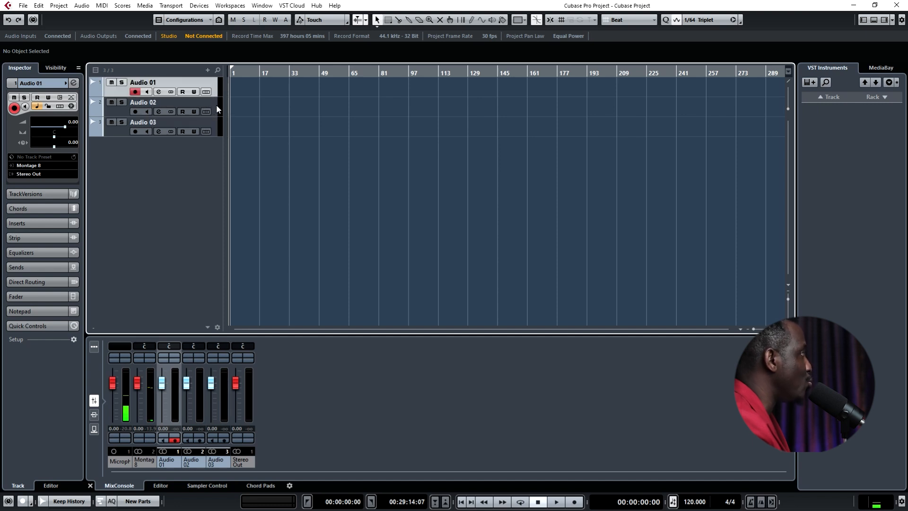
click(217, 104)
click(216, 80)
click(214, 103)
click(211, 84)
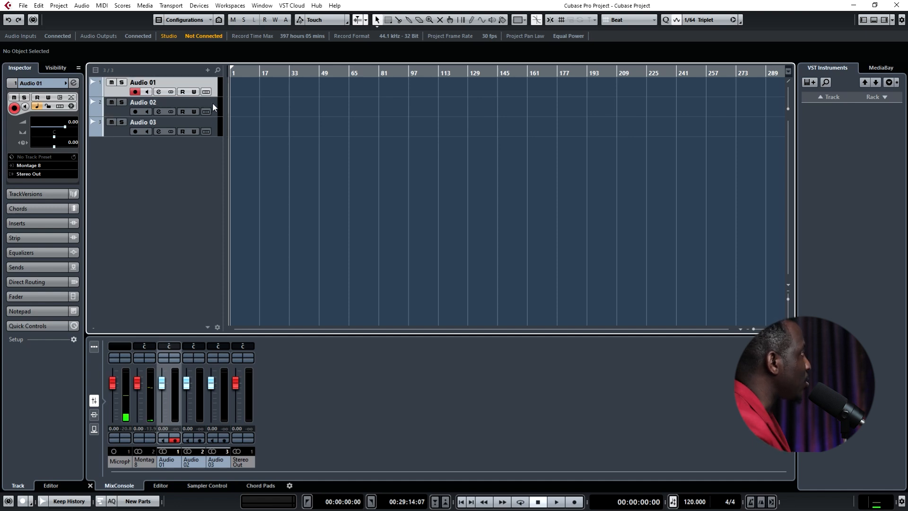
click(217, 107)
click(216, 122)
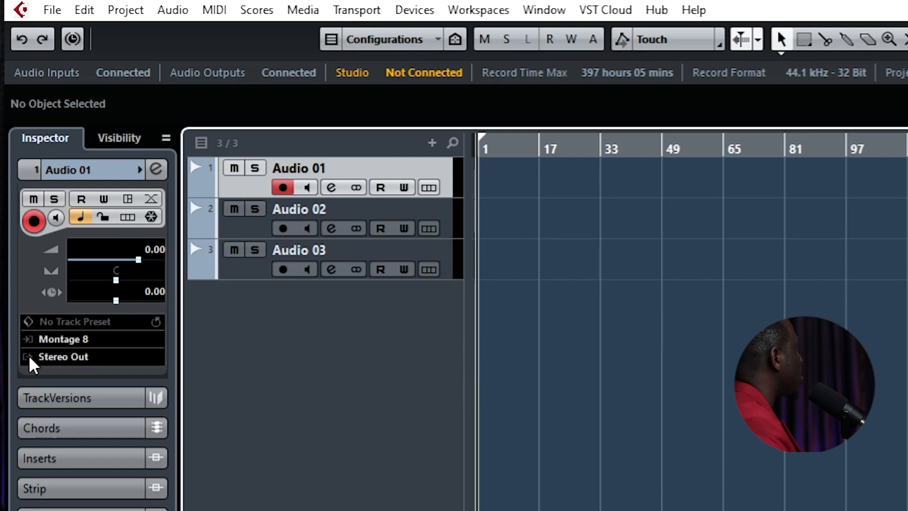
click(25, 354)
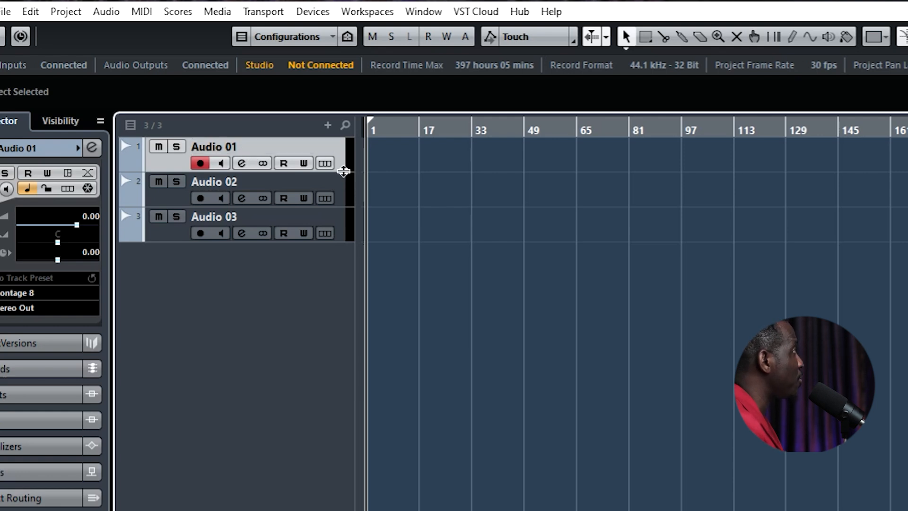
Step: Increase the height of the Audio 01 track and rename it Microphone
drag(345, 174, 341, 205)
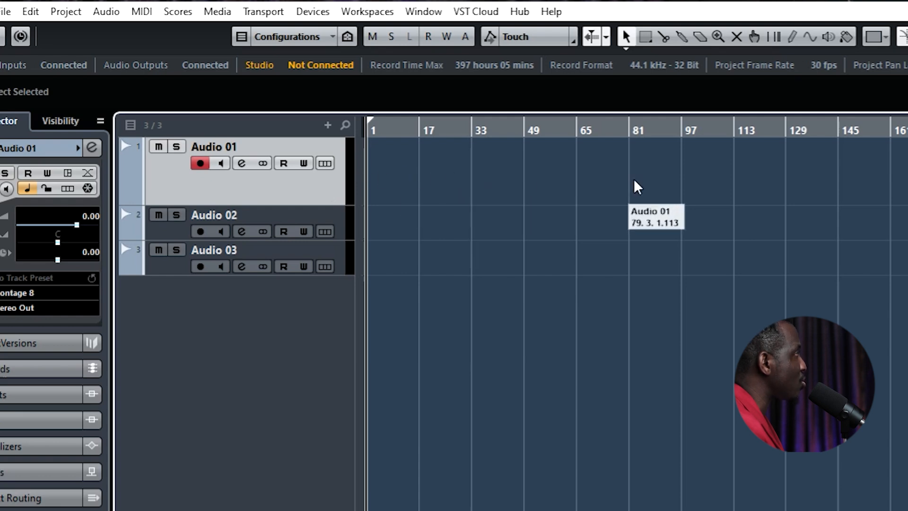
double_click(227, 147)
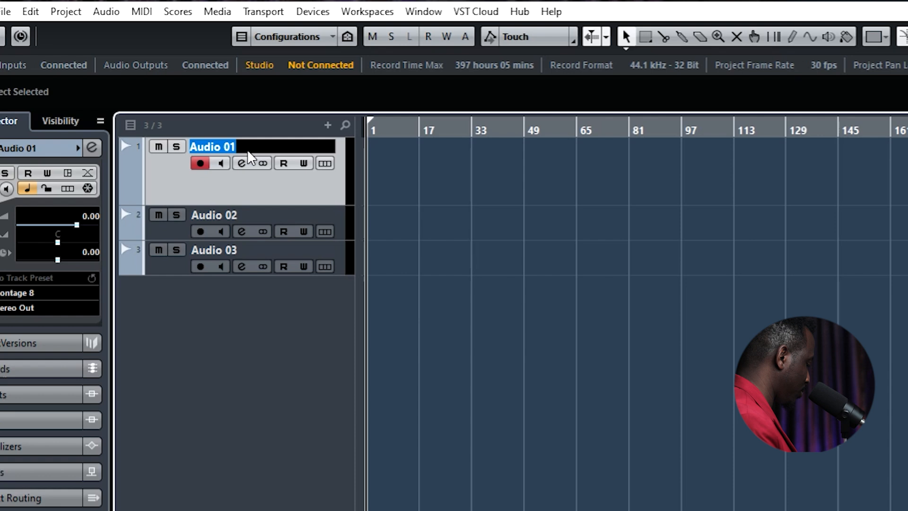
text(Microphone)
key(Return)
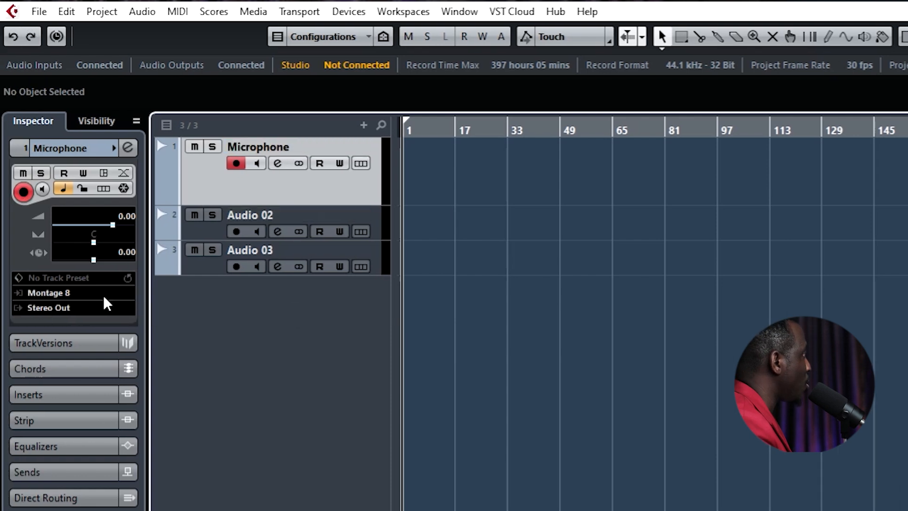
Step: Set the Microphone track's input routing to the Microphone bus and bring its basic track settings back into view
click(43, 294)
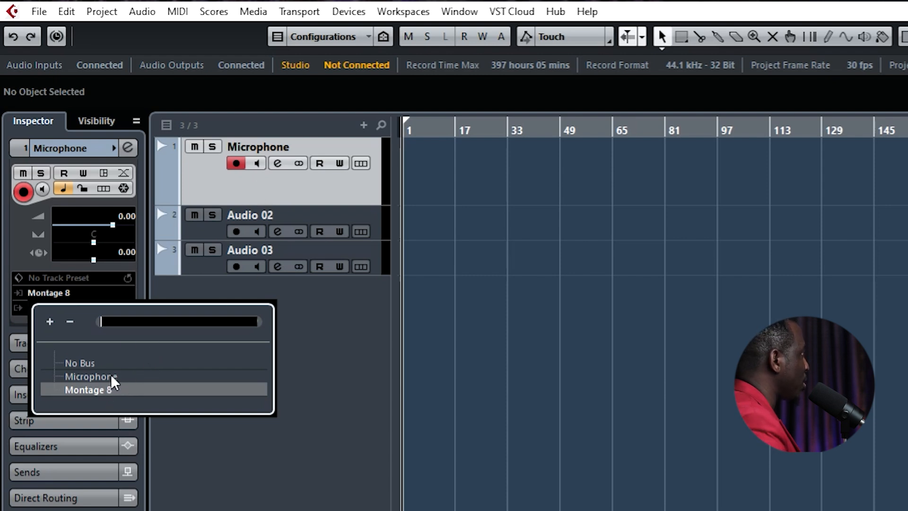
click(112, 377)
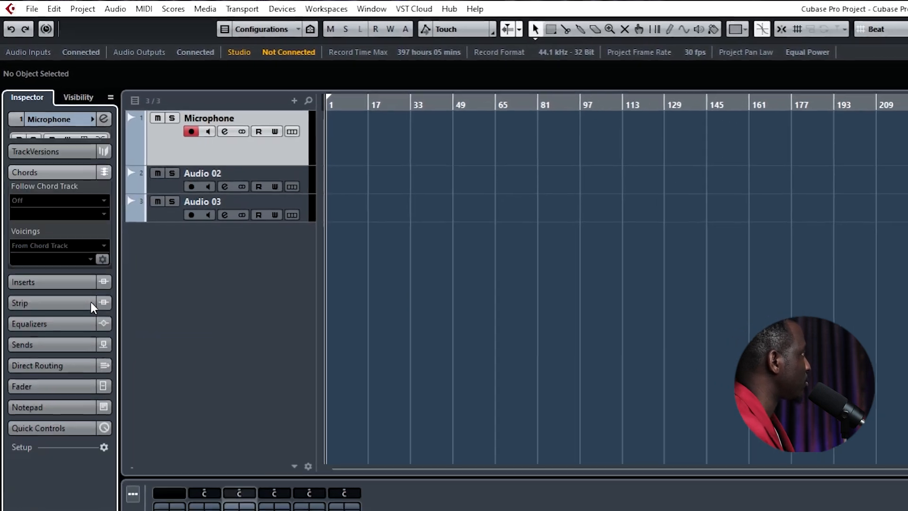
click(51, 121)
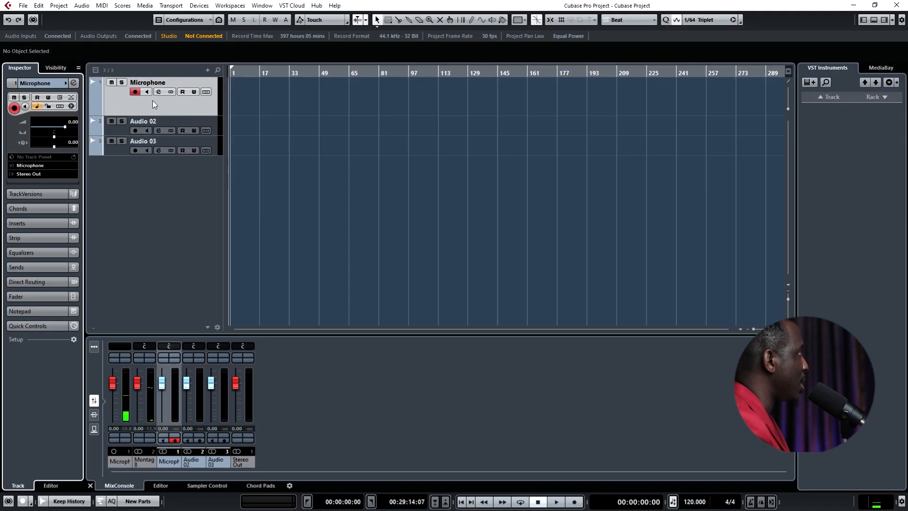
Step: Check the input buses in VST Connections against the input routing choices of the Microphone track, keeping Microphone selected
key(F4)
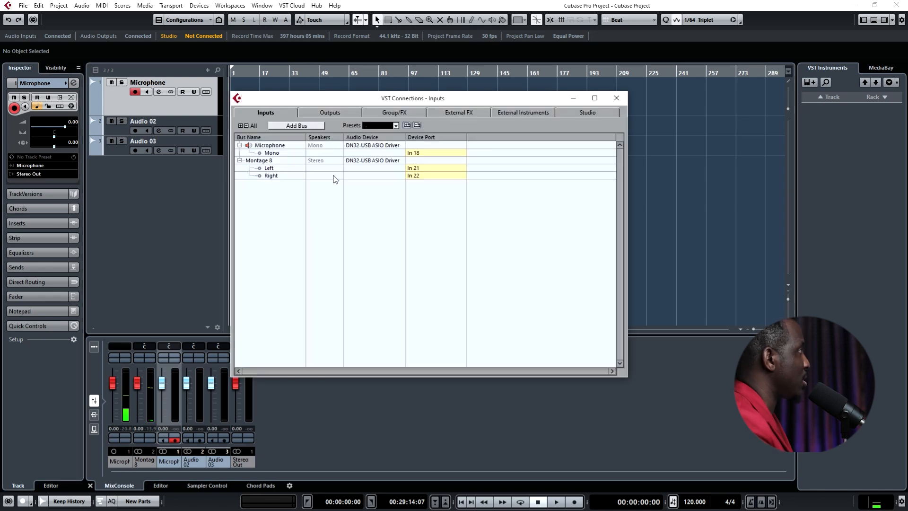
click(198, 6)
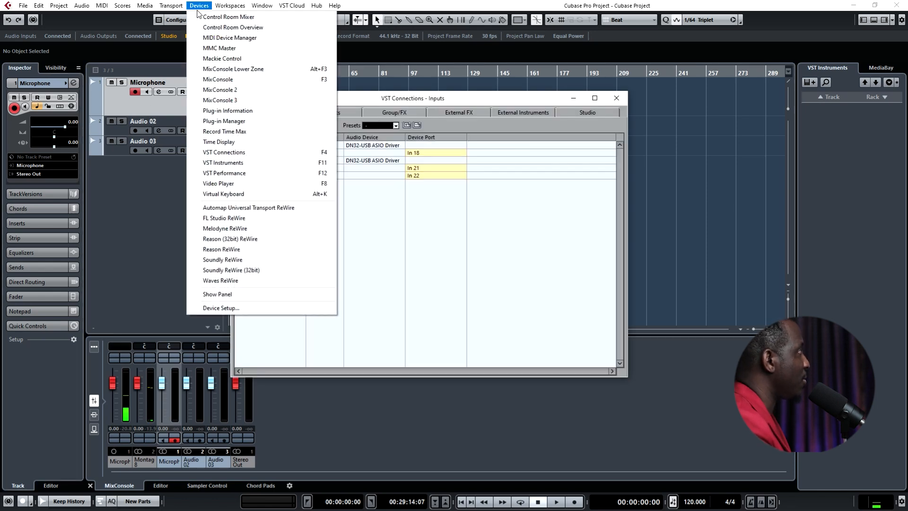
click(230, 154)
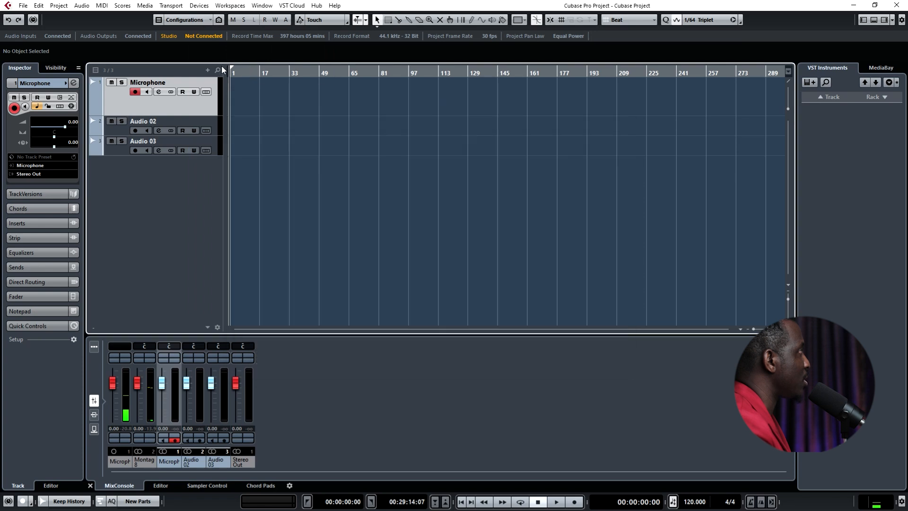
click(198, 6)
click(232, 153)
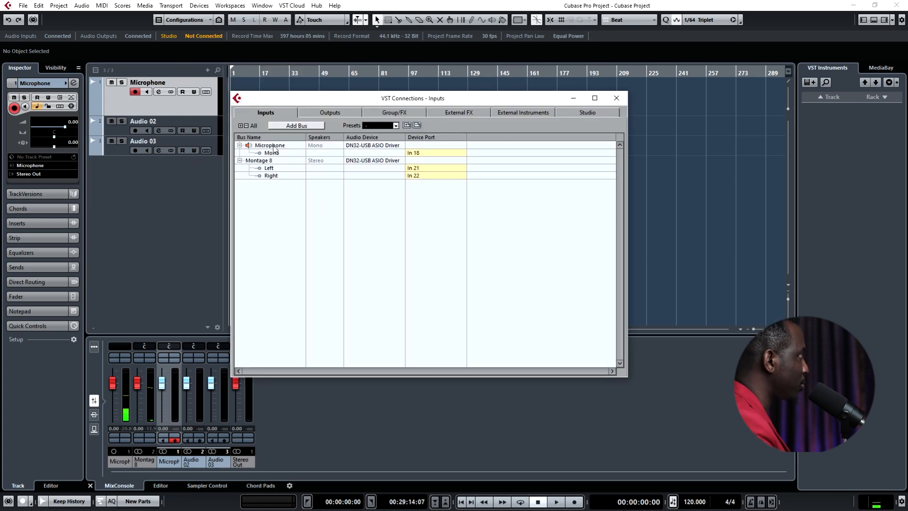
click(30, 167)
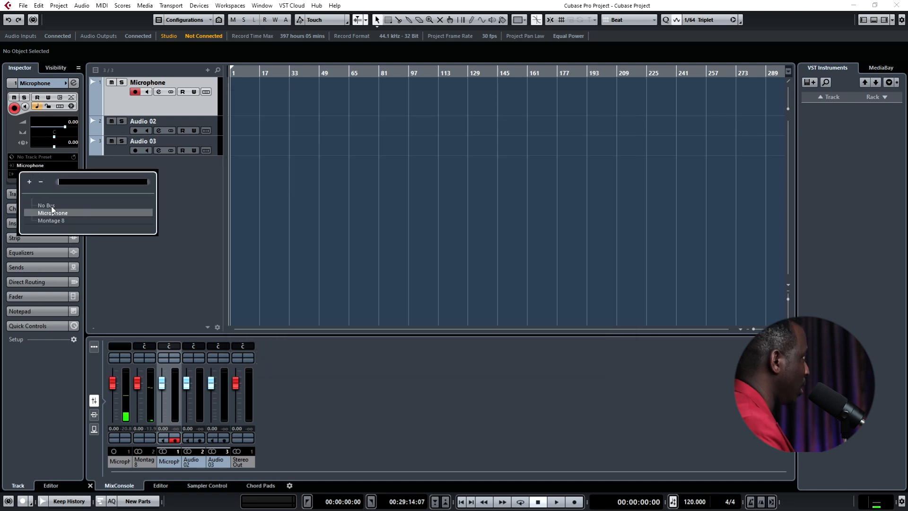
click(55, 214)
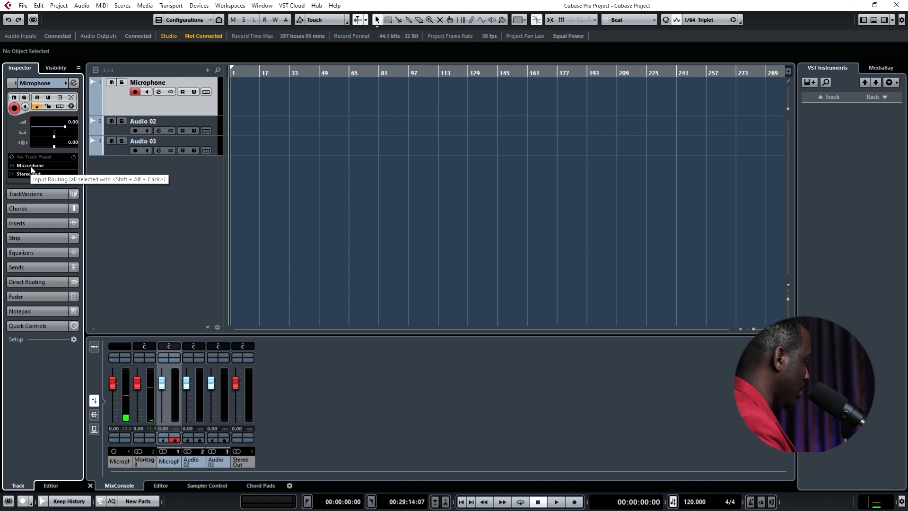
Step: Keep Audio 02's input routed to Montage 8 and increase the track's height
click(201, 119)
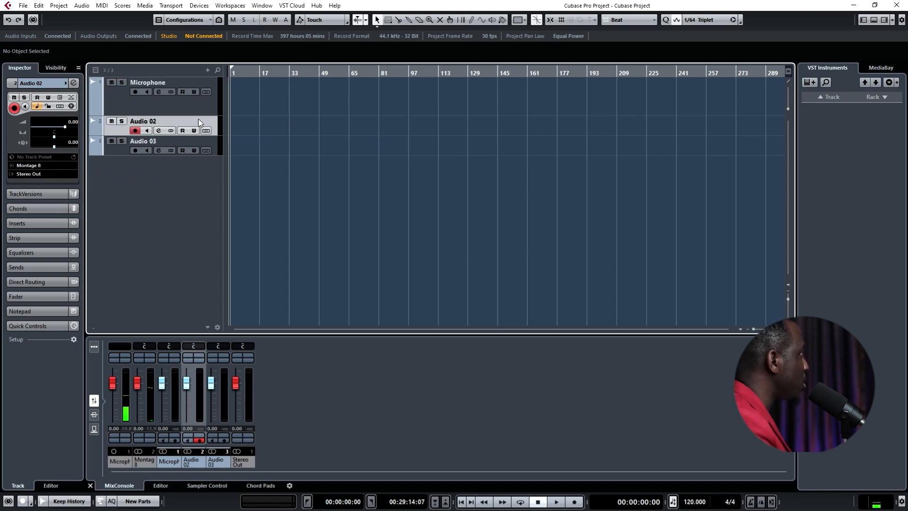
click(44, 166)
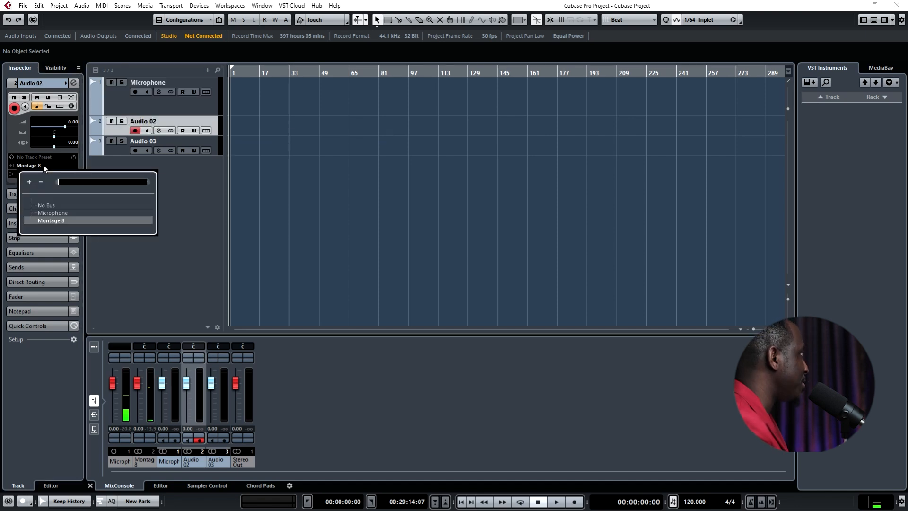
click(61, 224)
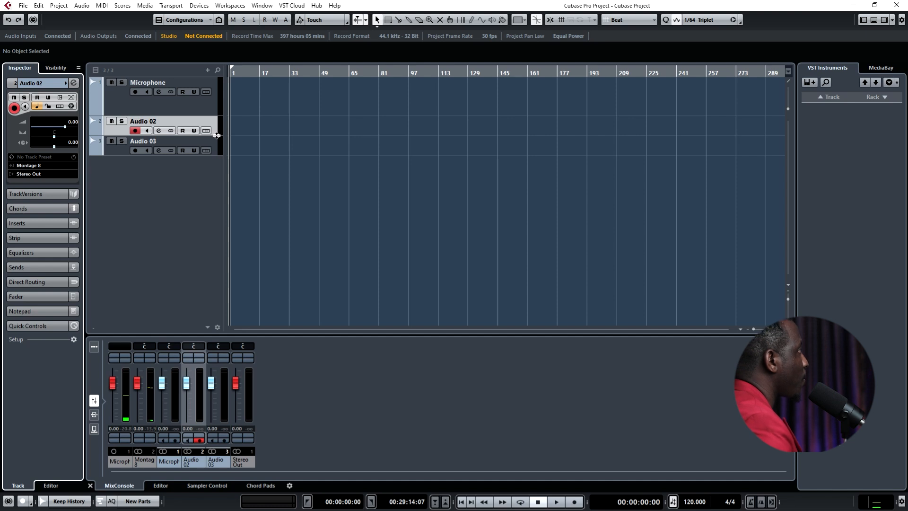
drag(217, 135, 217, 154)
Step: Select the Microphone, Audio 02 and Audio 03 tracks together to arm all three for recording
click(208, 107)
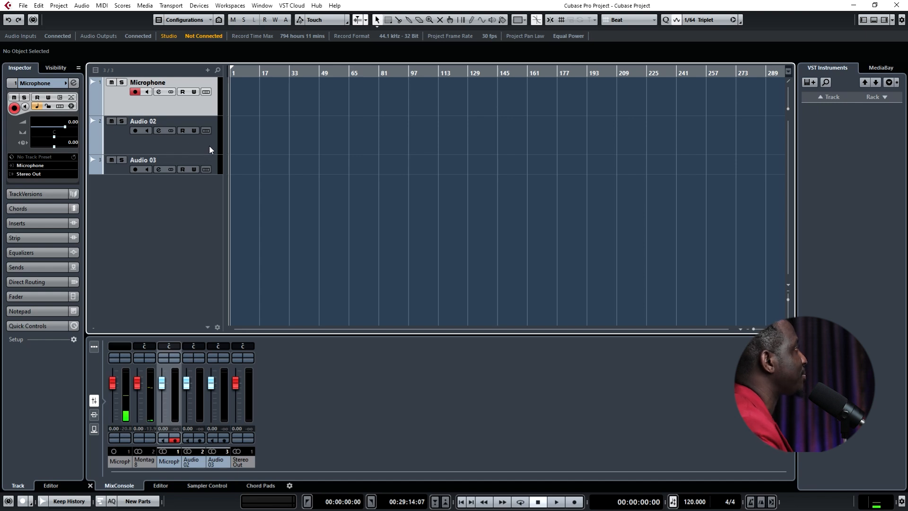
ctrl+click(209, 145)
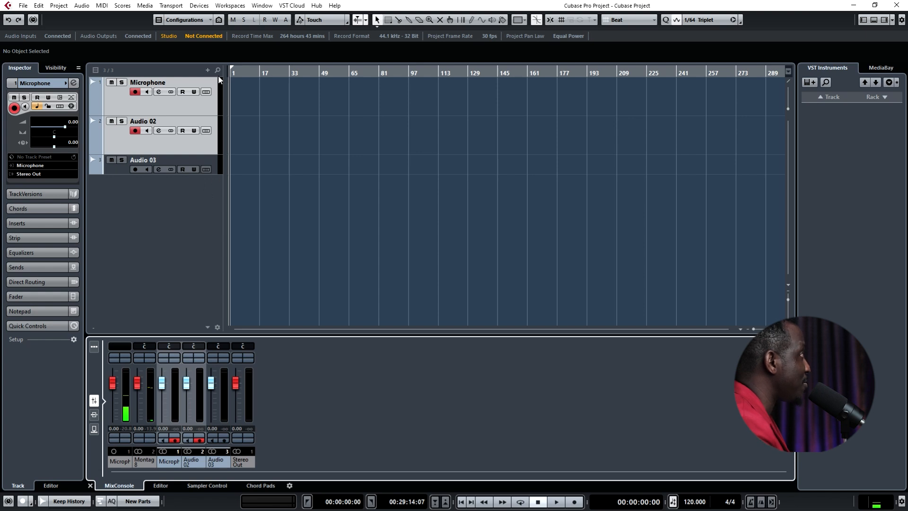
ctrl+click(215, 168)
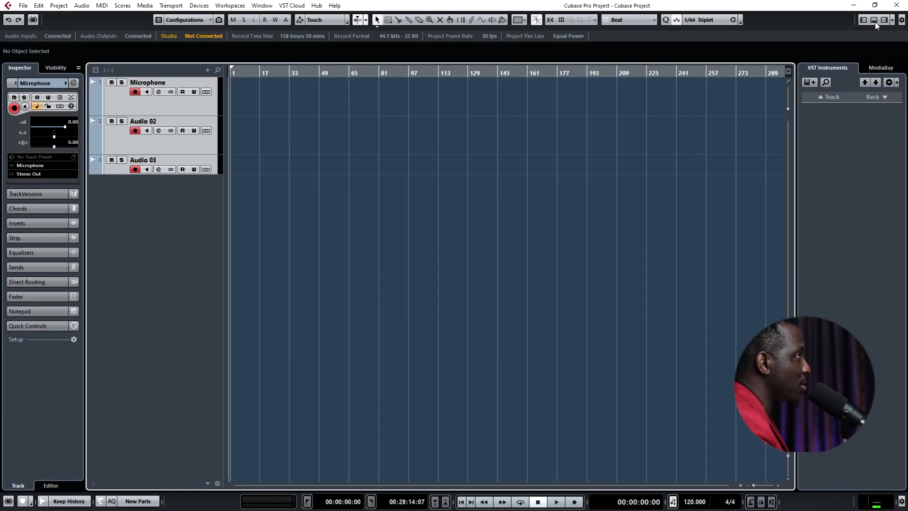
Step: Show the MixConsole in the Lower Zone and hide it again
click(874, 22)
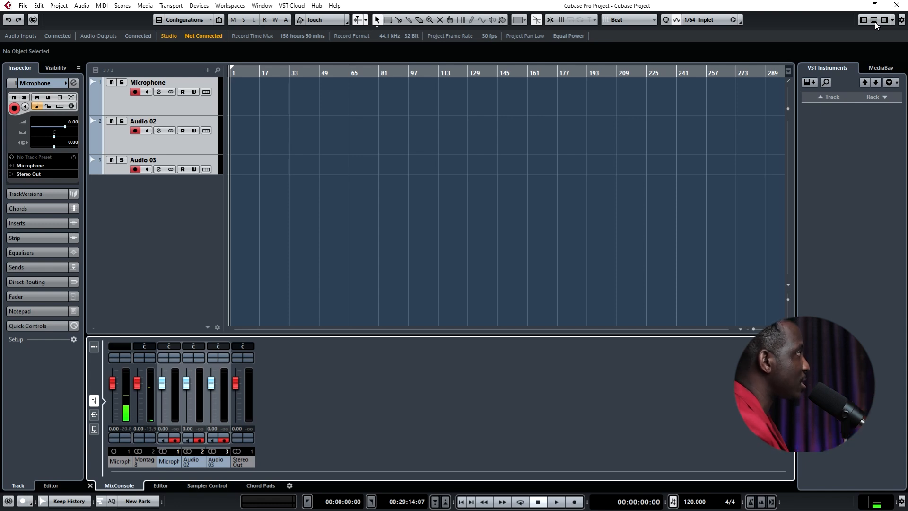
click(875, 22)
click(875, 22)
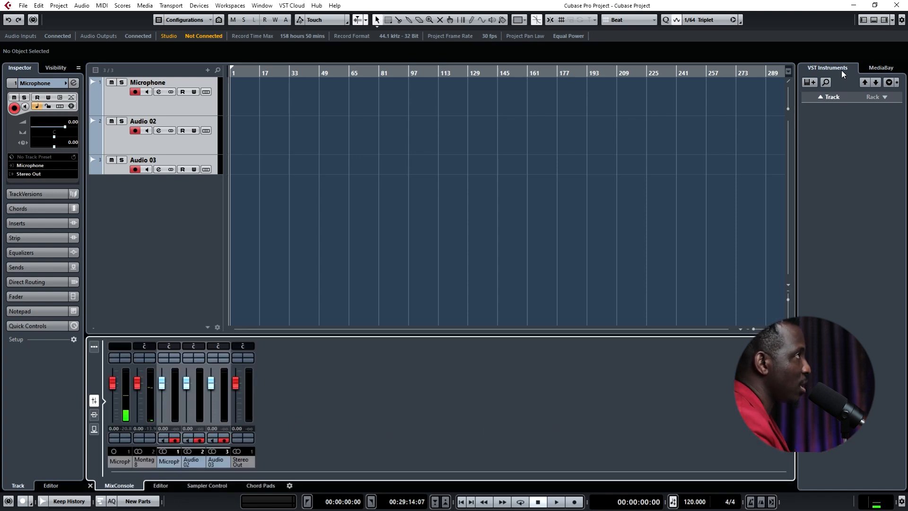
click(875, 20)
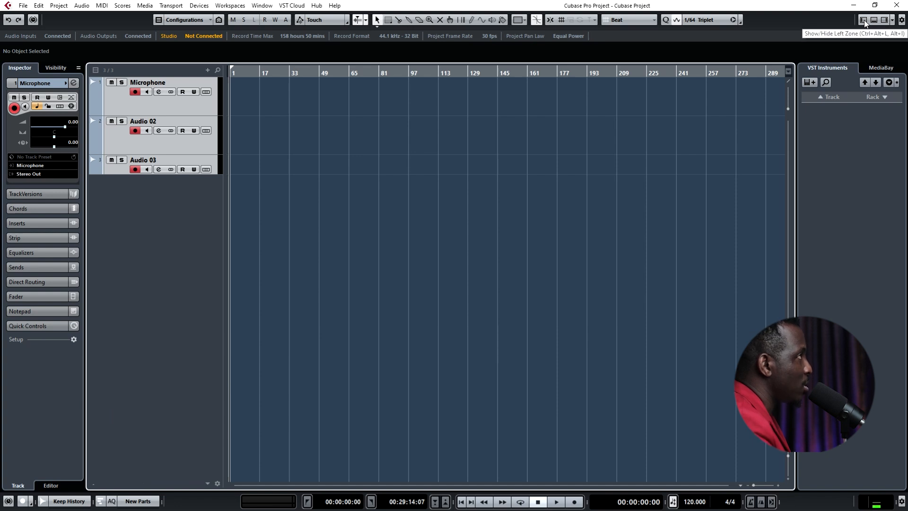
Step: Hide and restore the Inspector zone, and do the same with the VST Instruments zone
click(864, 20)
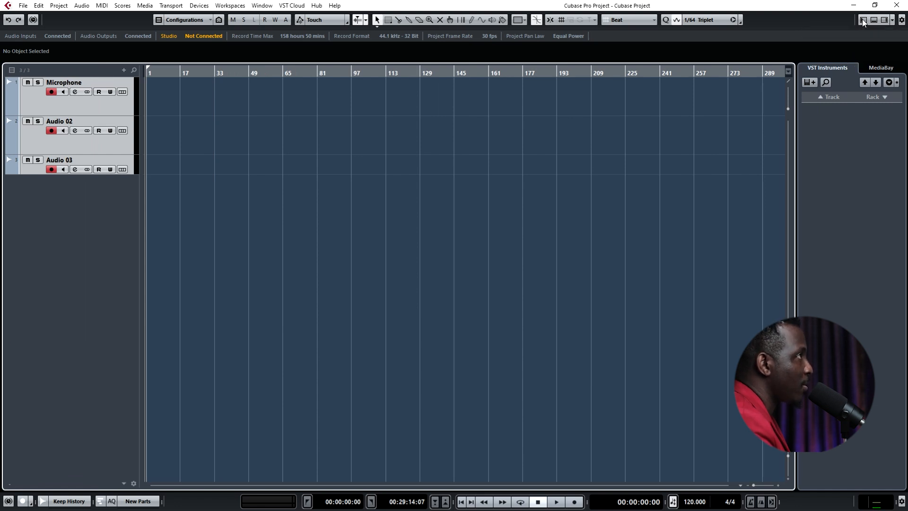
click(862, 19)
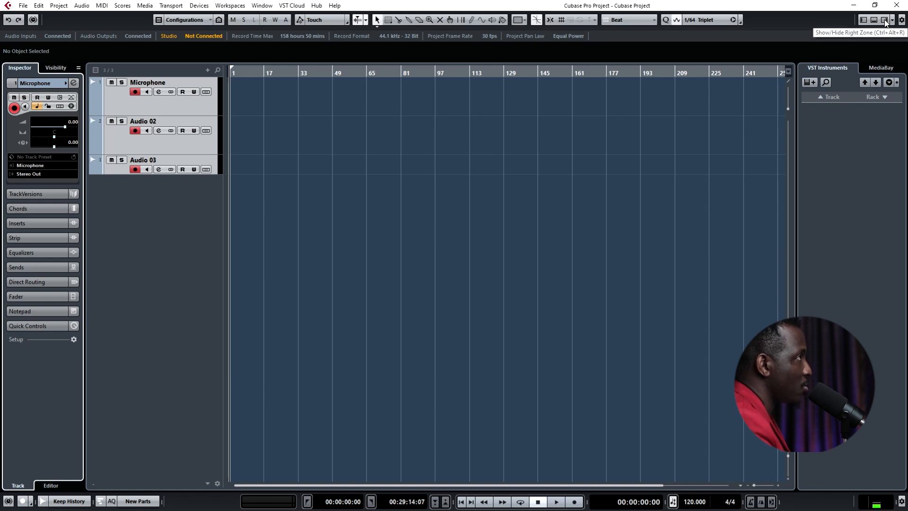
click(883, 20)
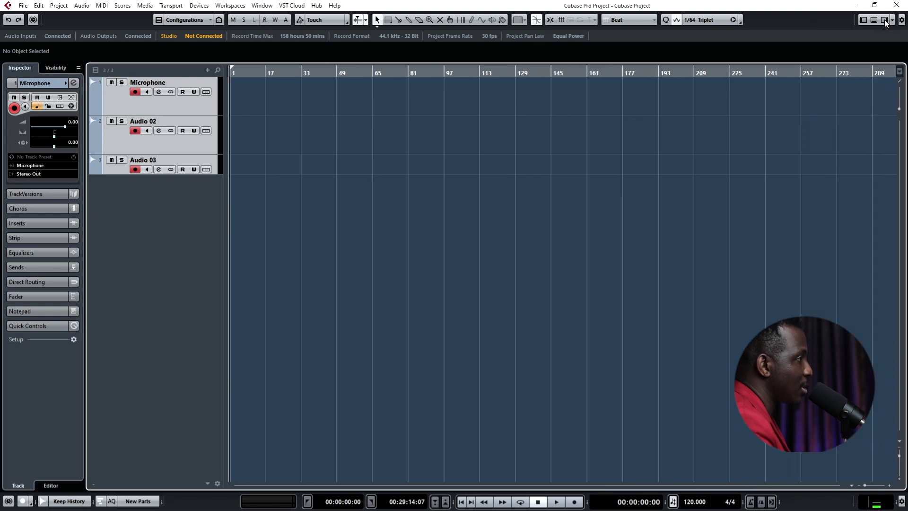
click(883, 20)
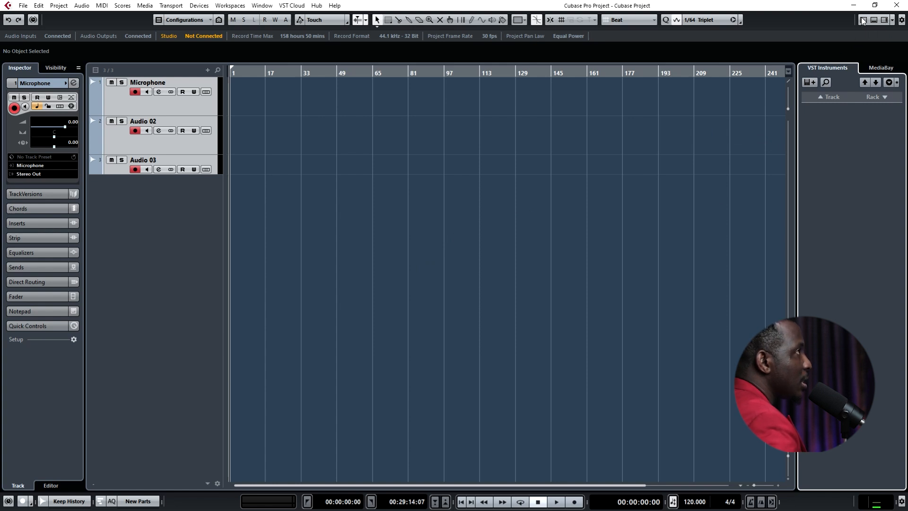
Step: Select the Microphone, Audio 02 and Audio 03 tracks together and resize them to one equal height
click(190, 105)
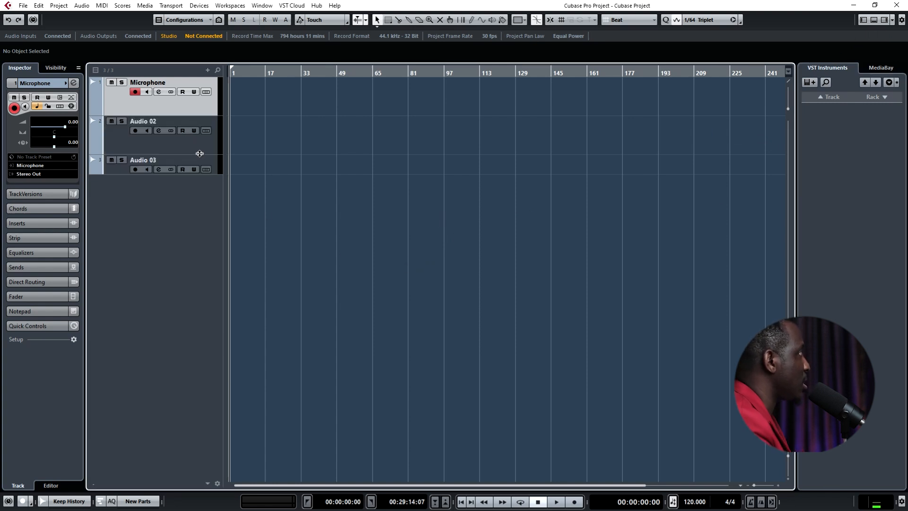
click(201, 148)
click(214, 160)
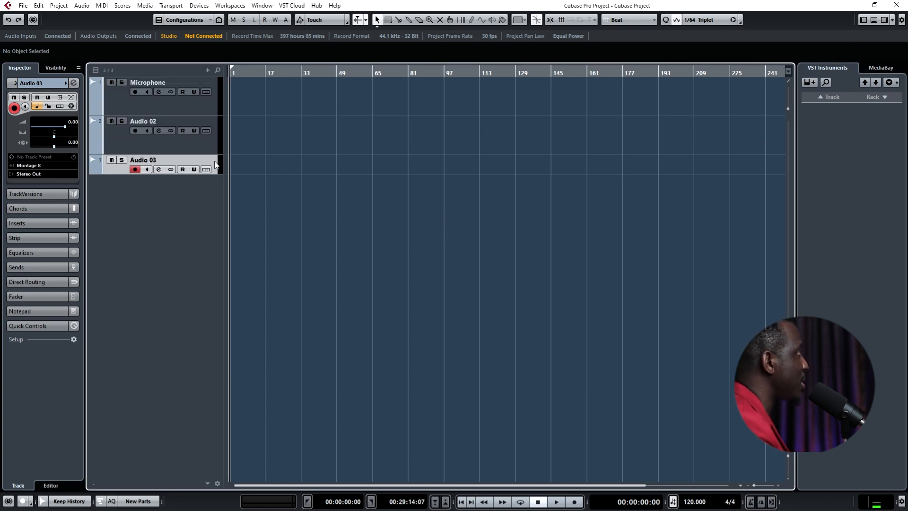
ctrl+click(215, 100)
ctrl+click(209, 151)
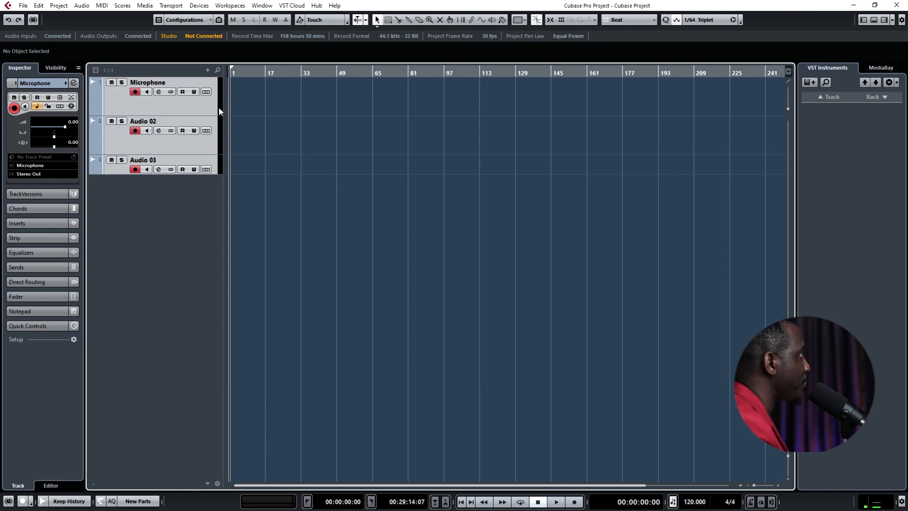
mouse_move(216, 174)
mouse_down()
mouse_move(214, 202)
mouse_move(216, 183)
mouse_up()
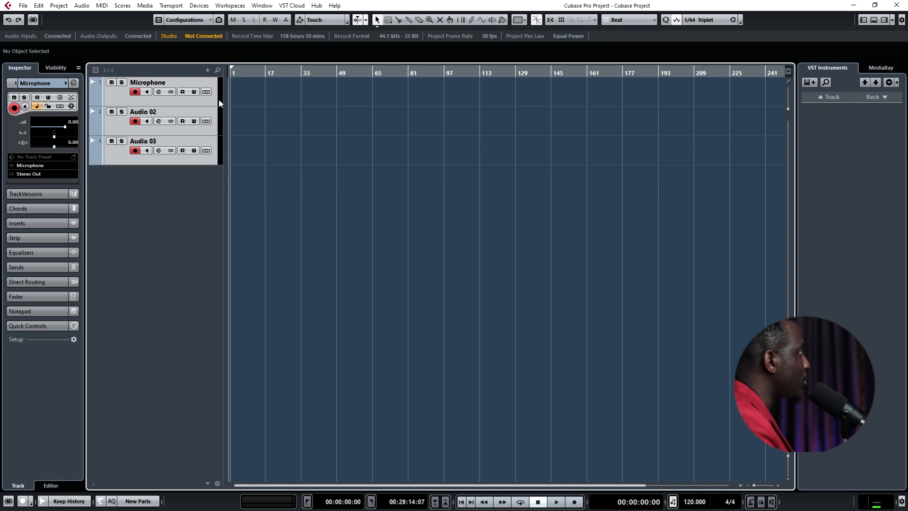
Step: Select only the Microphone track and start playback from shortly after the project start
click(203, 102)
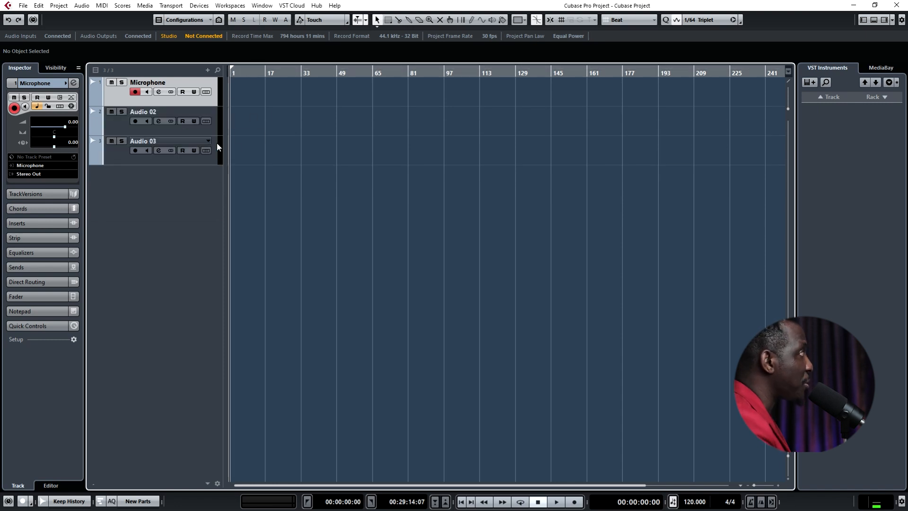
click(240, 71)
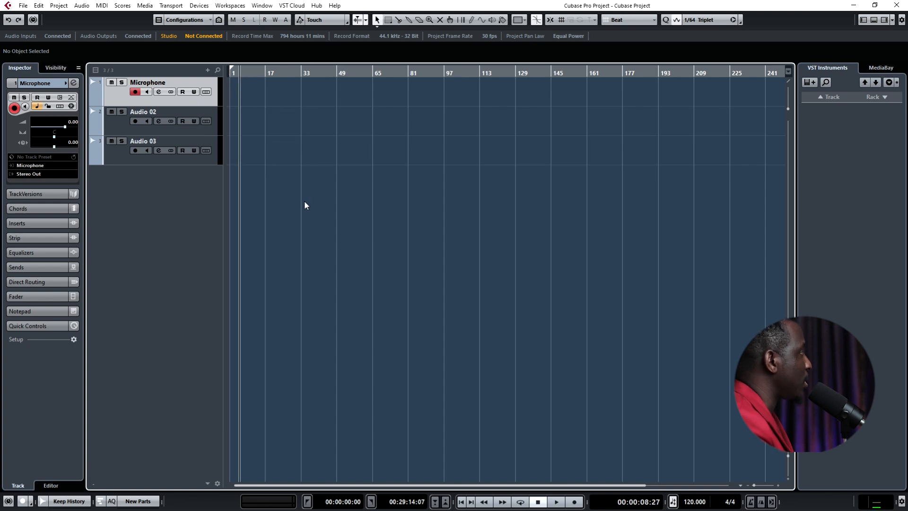
key(space)
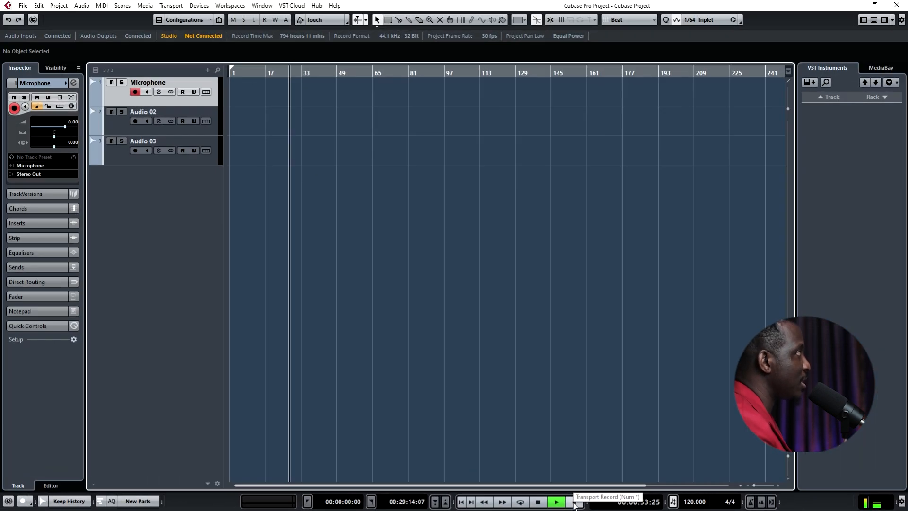
Step: Record a very brief test take on the Microphone track during playback and delete the resulting clip
click(574, 504)
click(573, 504)
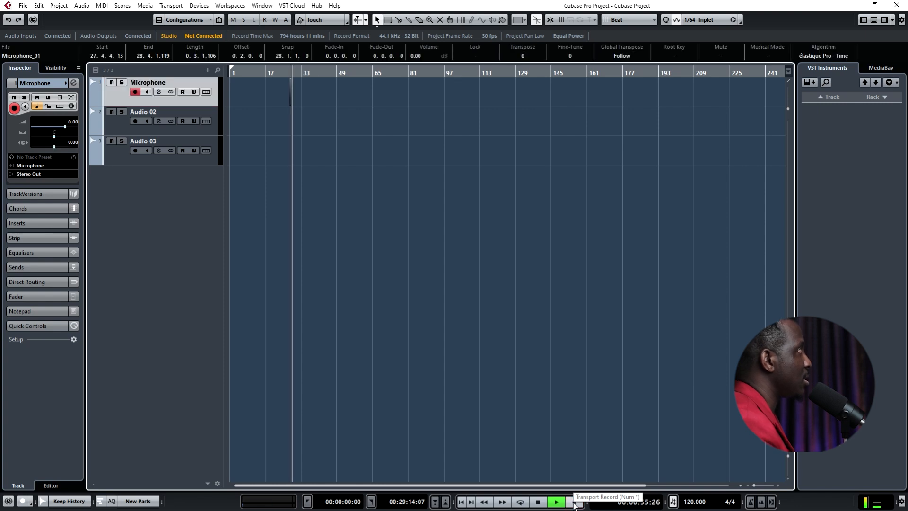
drag(285, 96, 306, 109)
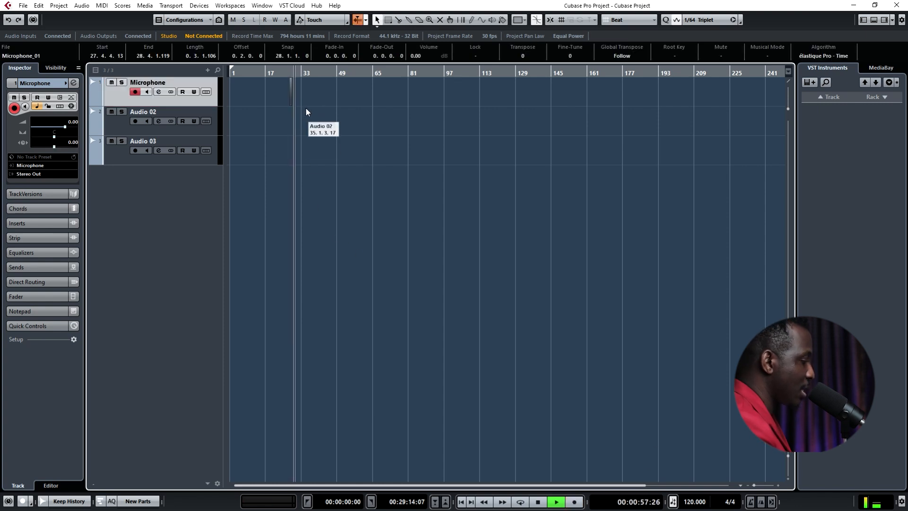
key(Delete)
Step: Return the running playback to the project start
key(Home)
key(f)
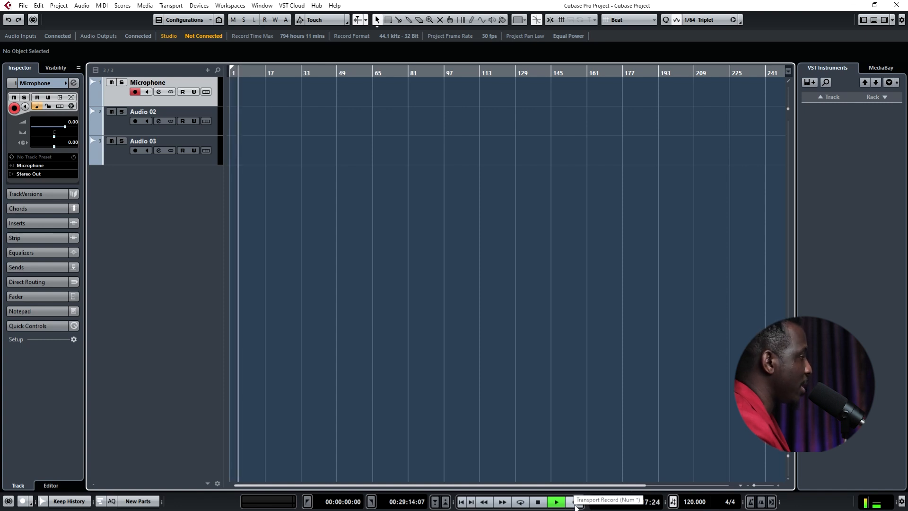
Step: Return playback to the project start and record a voice take on the armed Microphone track
key(KP_Decimal)
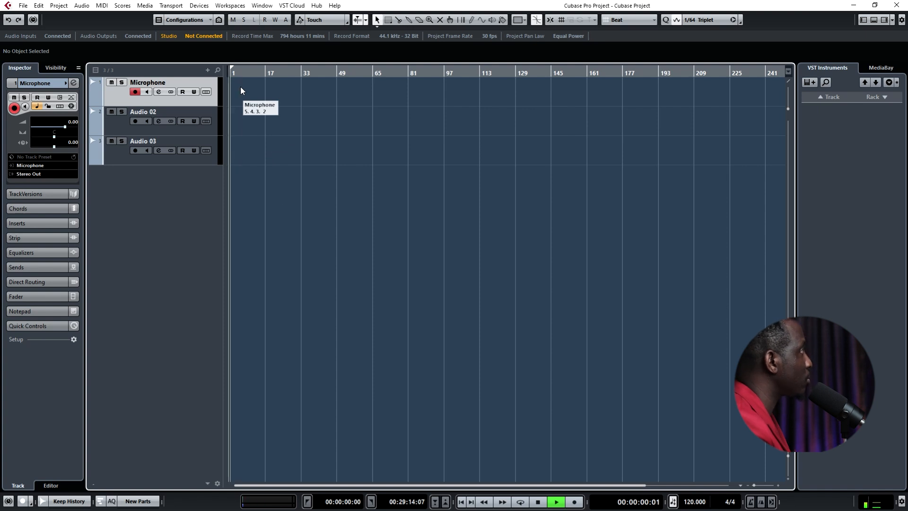
click(575, 502)
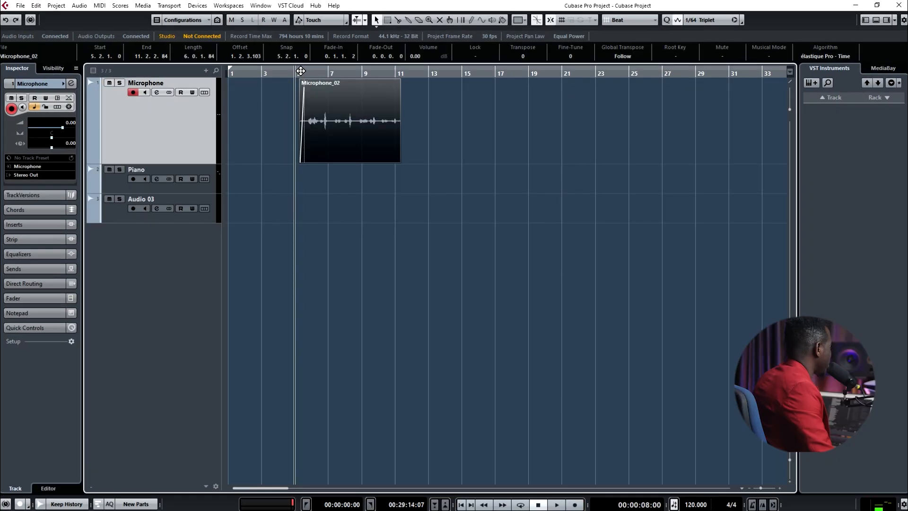
Step: Play back the Microphone recording from the start of its clip to its end, and deselect the clip
click(301, 70)
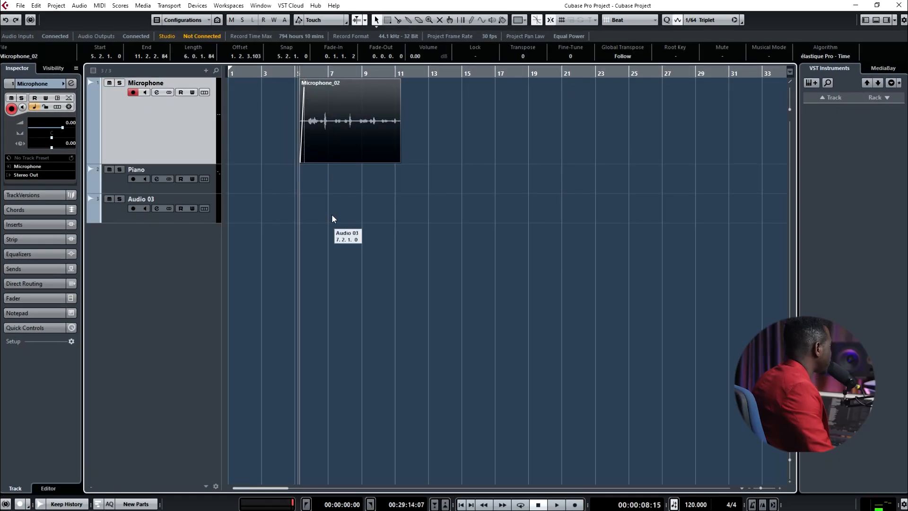
key(space)
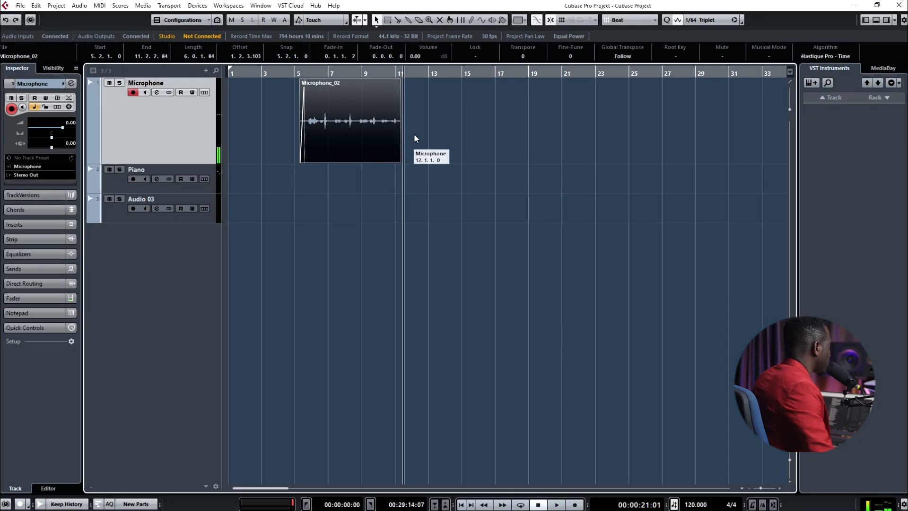
key(space)
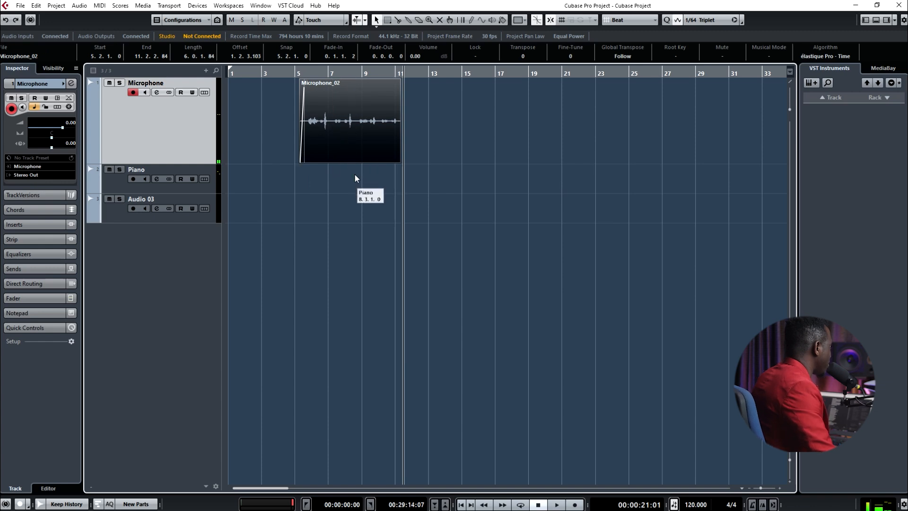
click(390, 190)
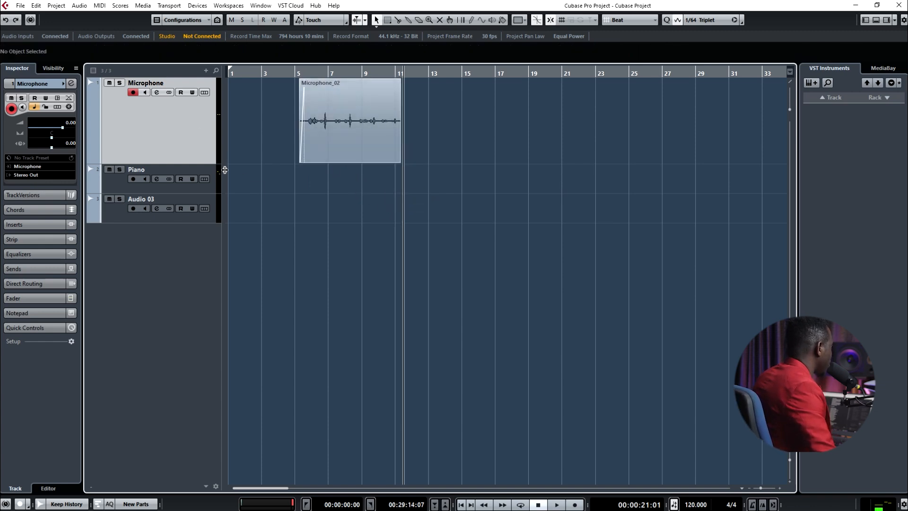
Step: Place the cursor just past the Microphone clip, choose Montage 8 as the Piano track's input and arm that track for recording
click(410, 75)
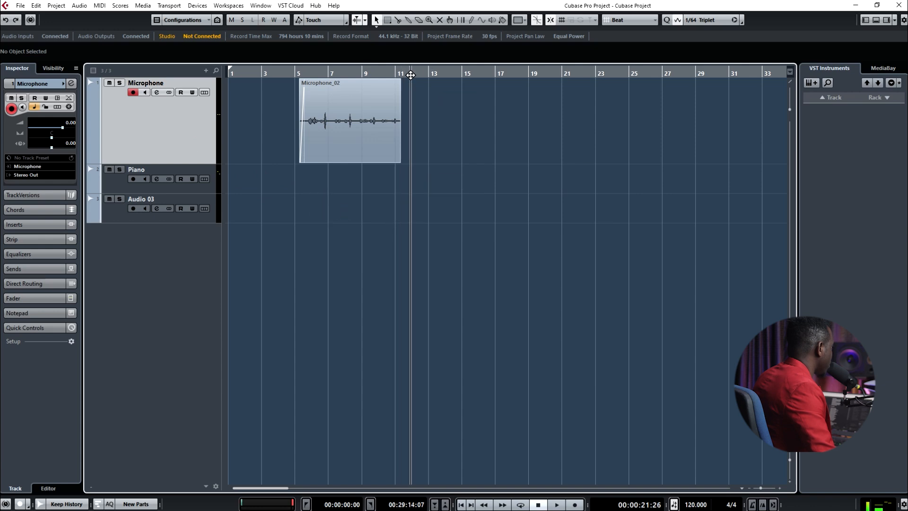
click(197, 187)
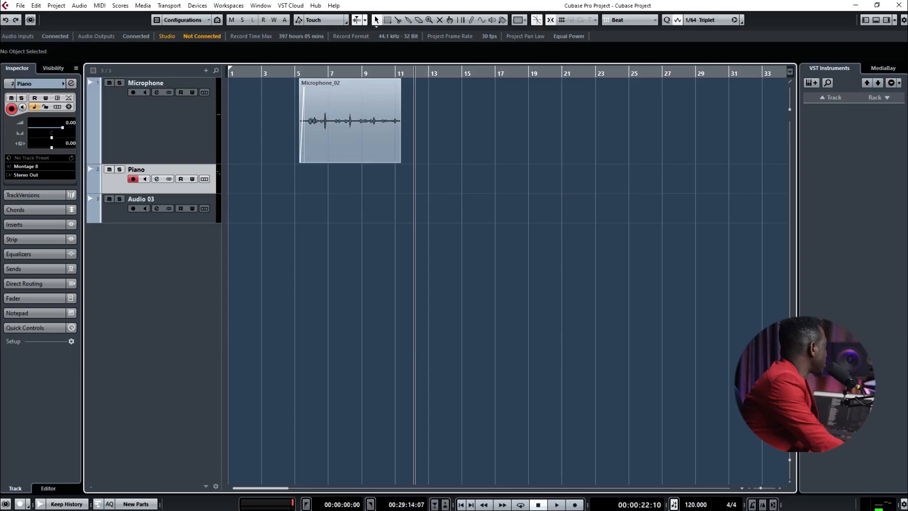
click(41, 166)
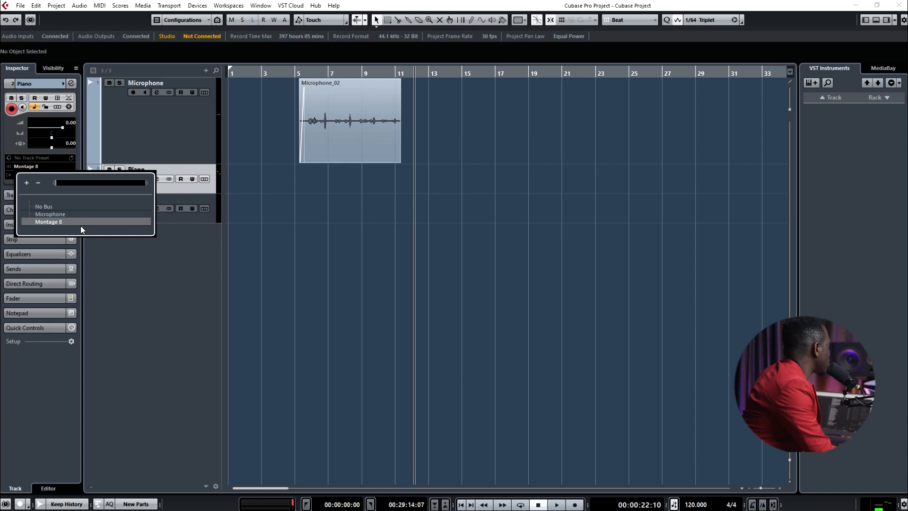
click(58, 222)
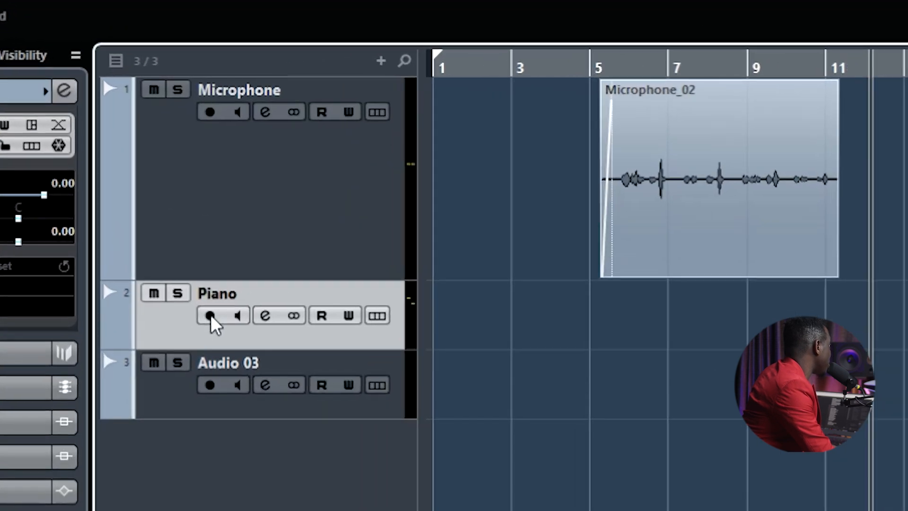
click(133, 179)
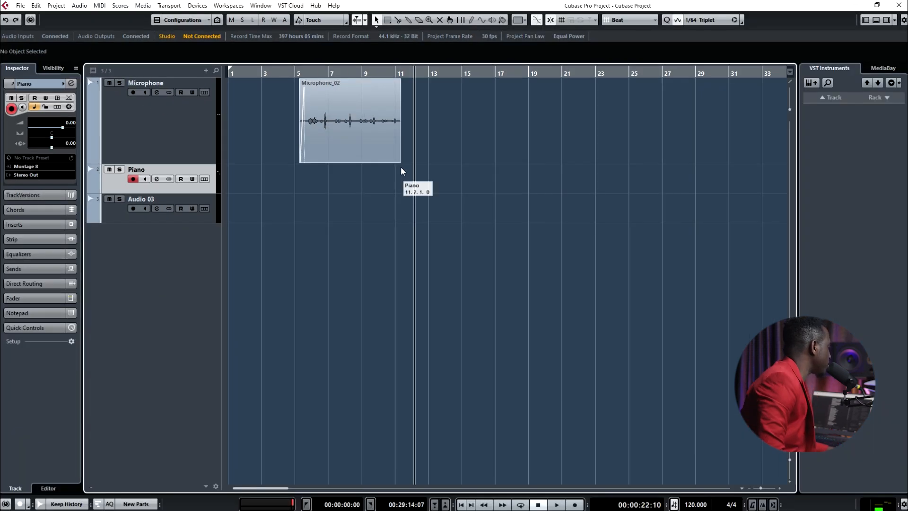
Step: Start playback from the cursor and record a piano take on the Piano track from about bar 15
key(space)
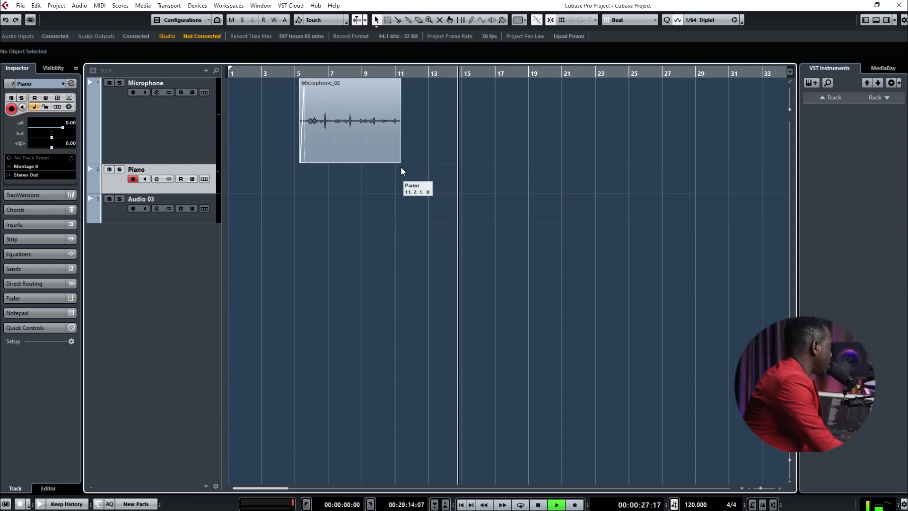
key(KP_Multiply)
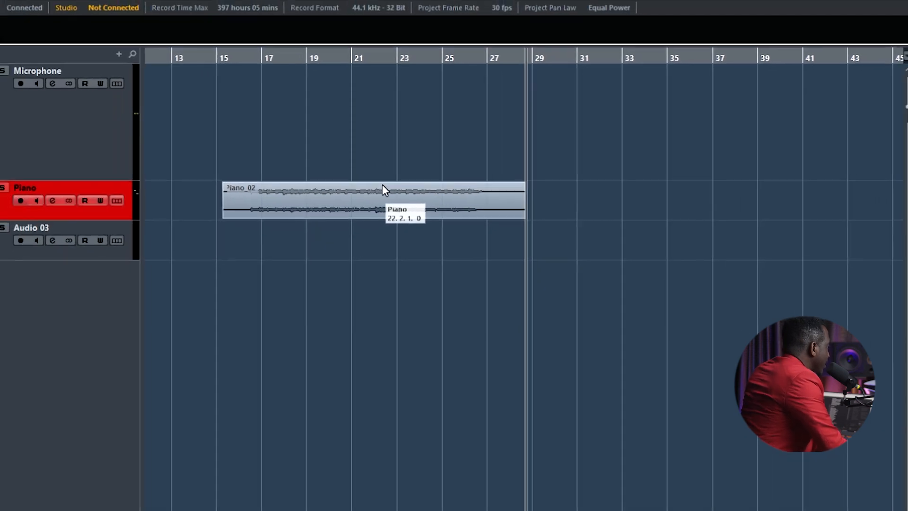
Step: Play back the recorded Piano clip from near its start and examine its waveform at a wider timeline scale
click(405, 191)
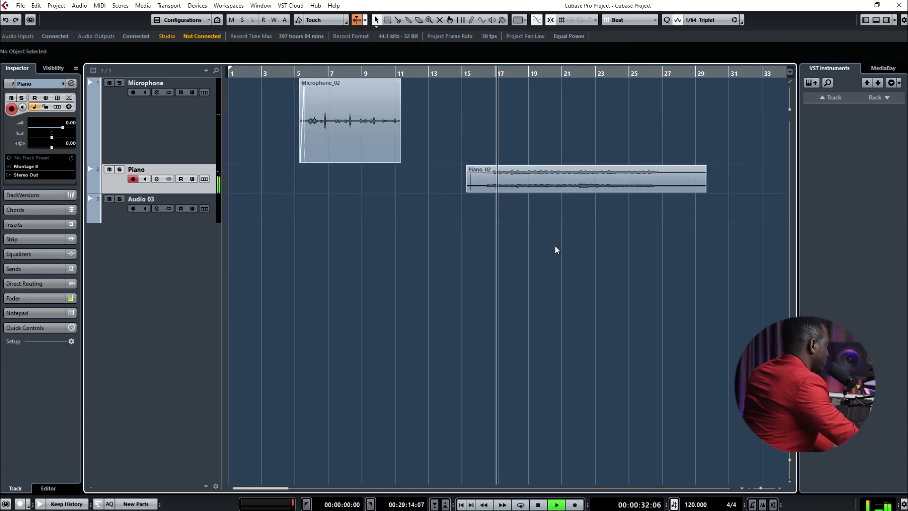
key(g)
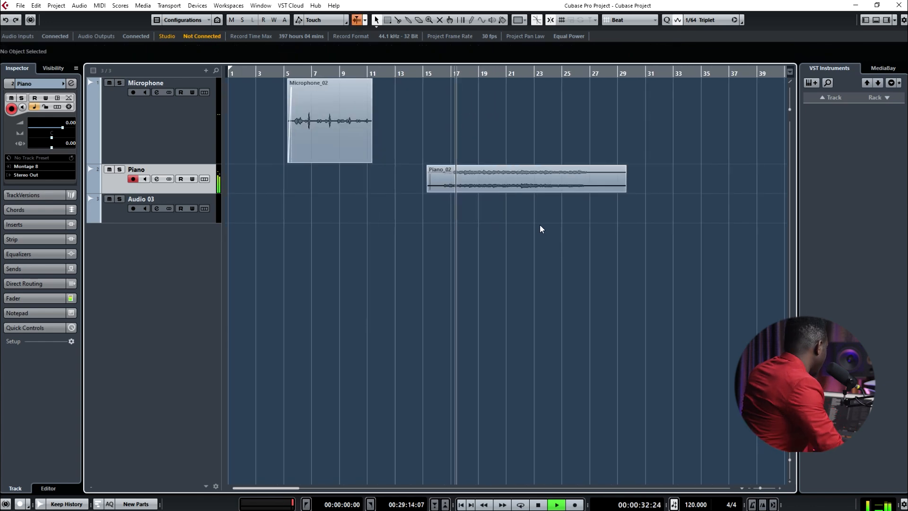
key(g)
key(g)
key(g)
key(g)
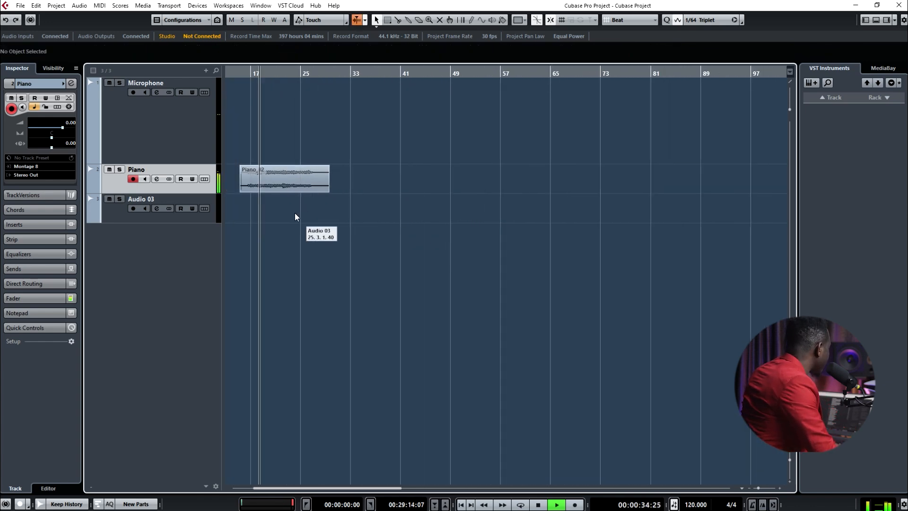
key(h)
drag(296, 491, 286, 488)
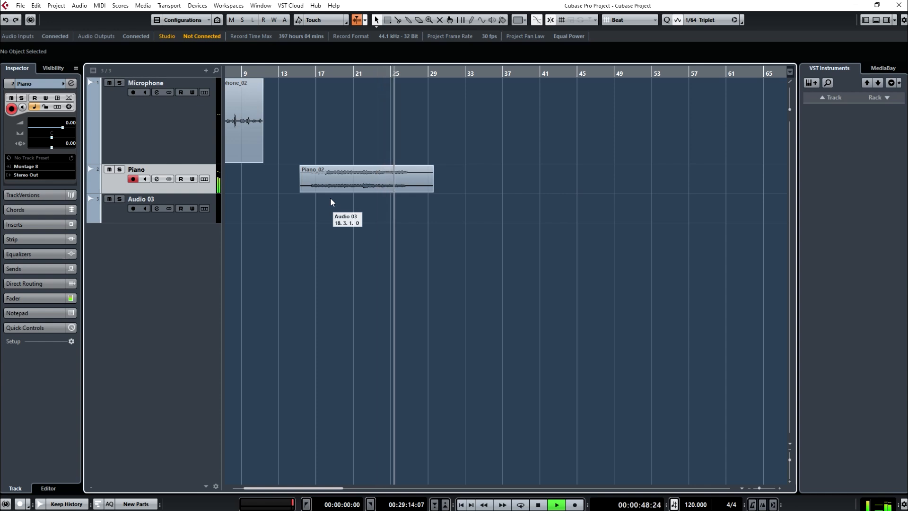
mouse_move(326, 189)
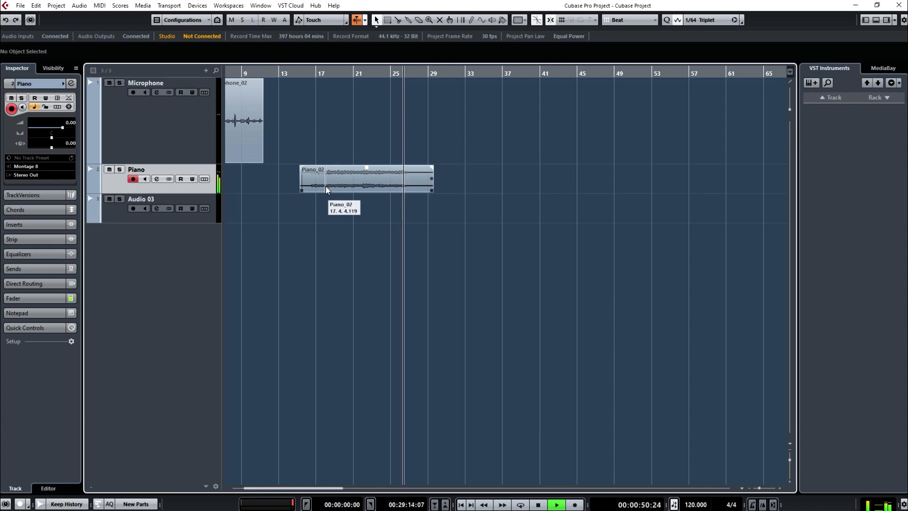